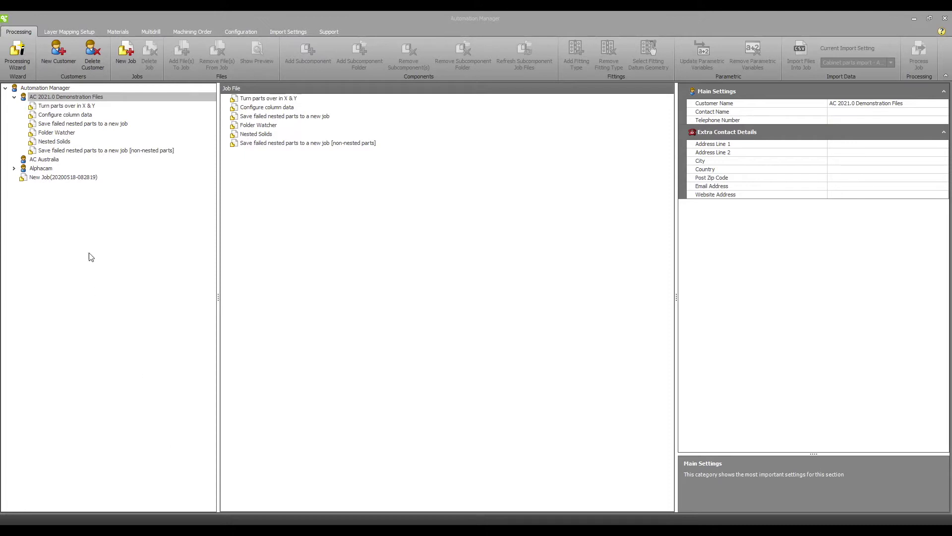
# Examine the Offcut Generation Preference choices in the nesting options of the "Cabinet Parts - Import CSV - Nest - No assoc" configuration, and close Automation Manager.
pyautogui.click(246, 32)
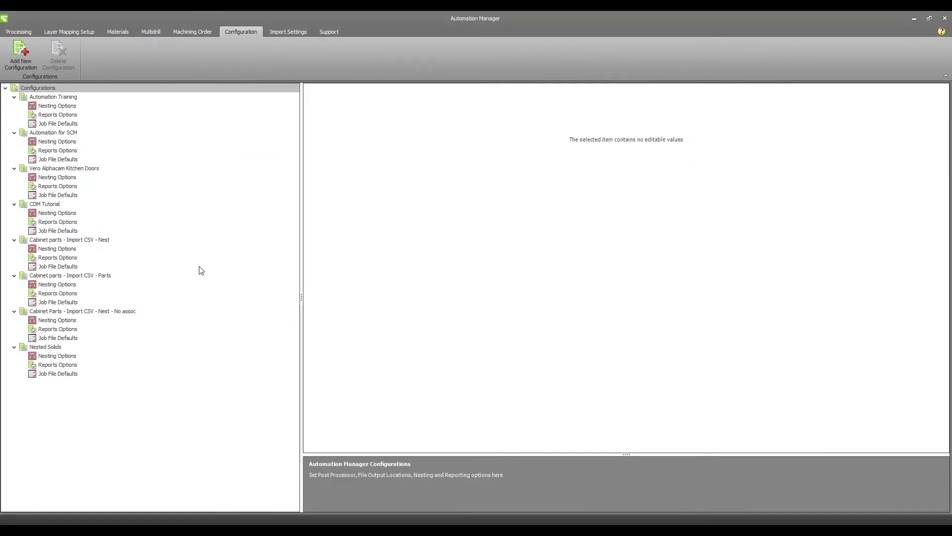
pyautogui.click(77, 312)
pyautogui.click(65, 321)
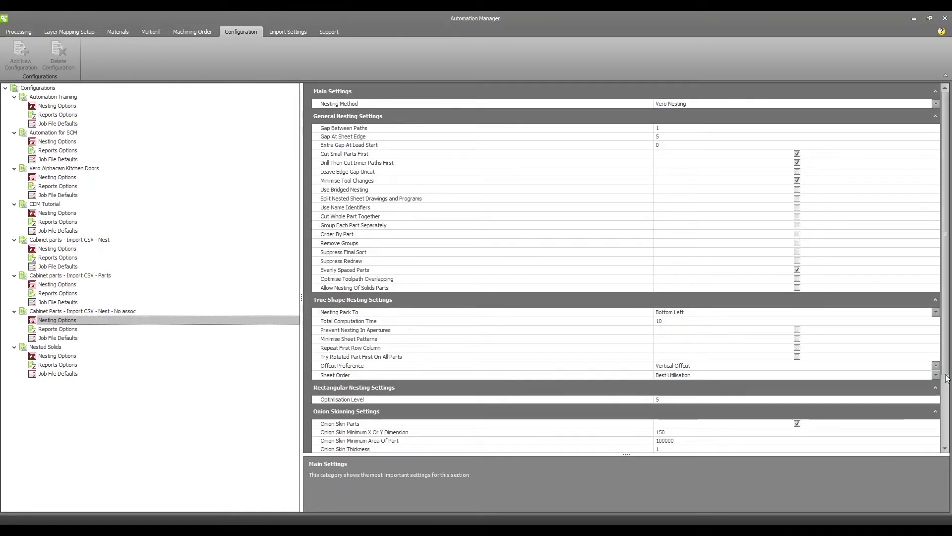
pyautogui.scroll(-3, 945, 233)
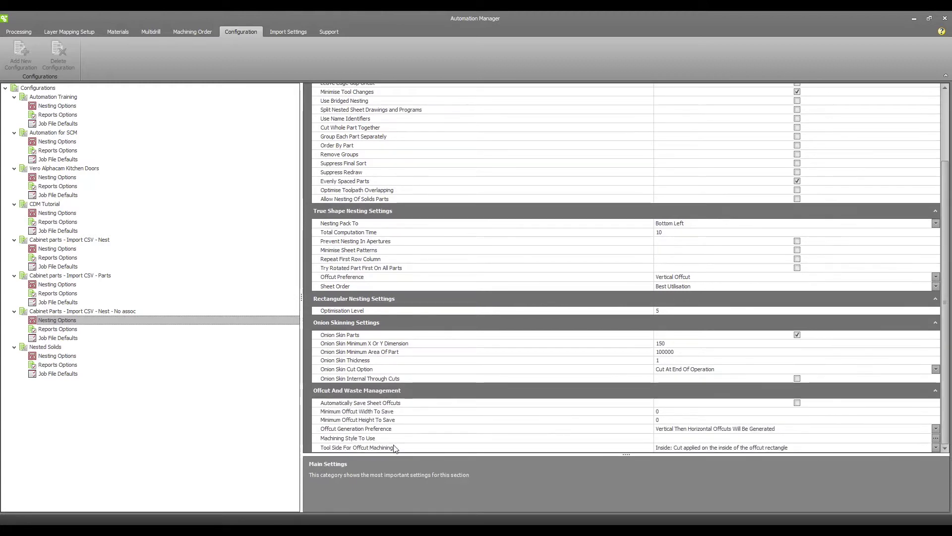
pyautogui.click(732, 430)
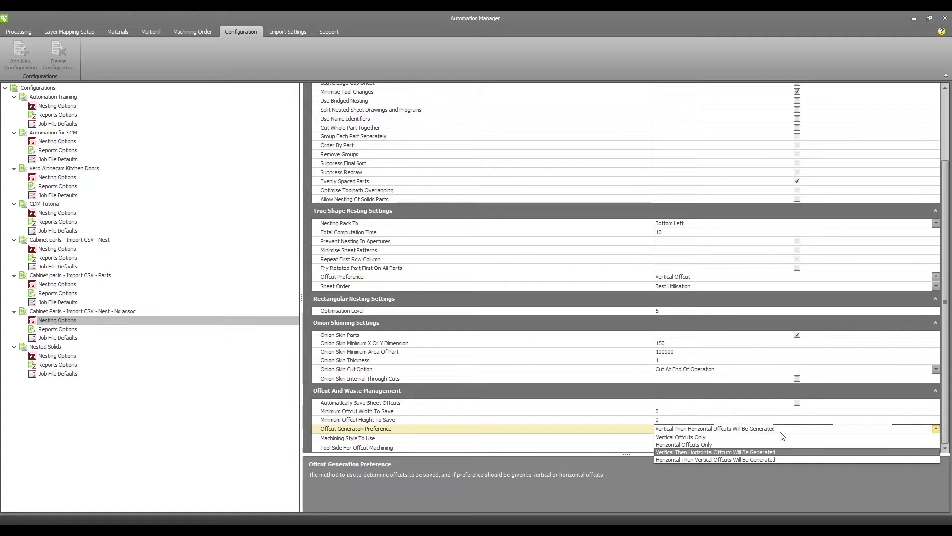
pyautogui.click(750, 452)
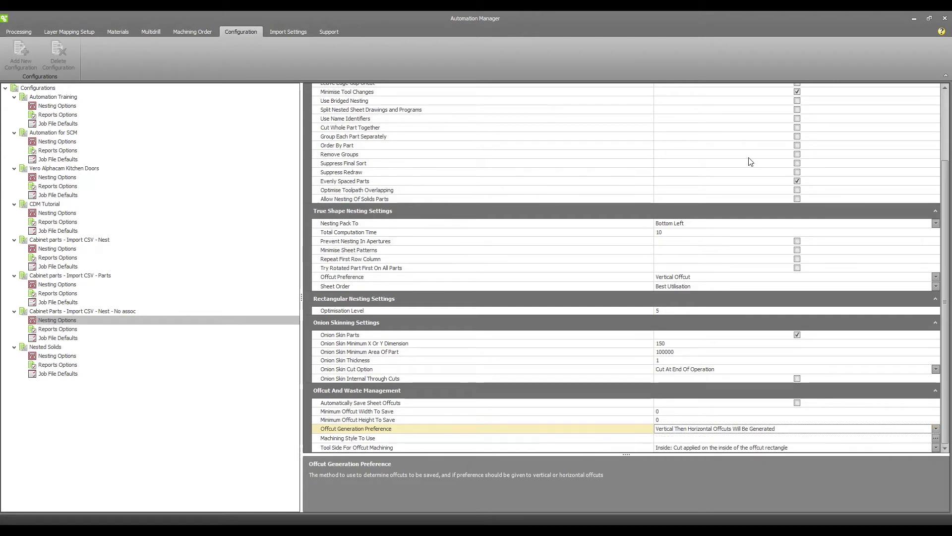
pyautogui.click(946, 18)
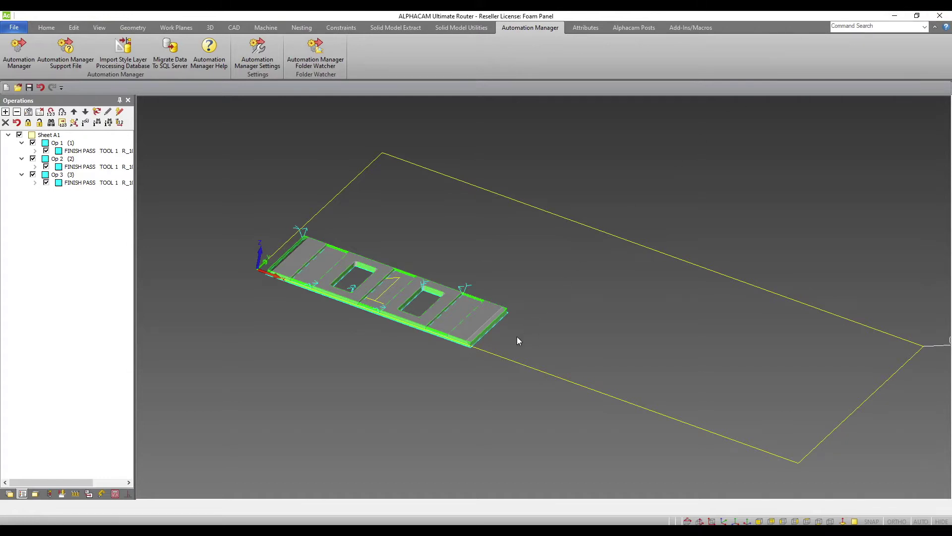
# Save the sheet's off-cuts with a 300 x 300 minimum size, cut Outside with style AUTO_Z_FINISH_10MM_COMPRESSION, and add them to the Sheet Database.
pyautogui.click(301, 28)
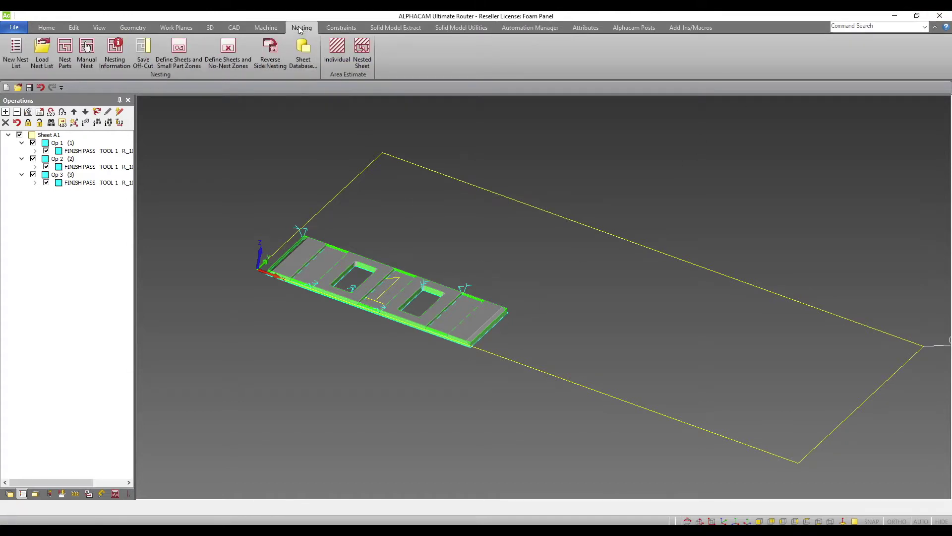
pyautogui.click(143, 56)
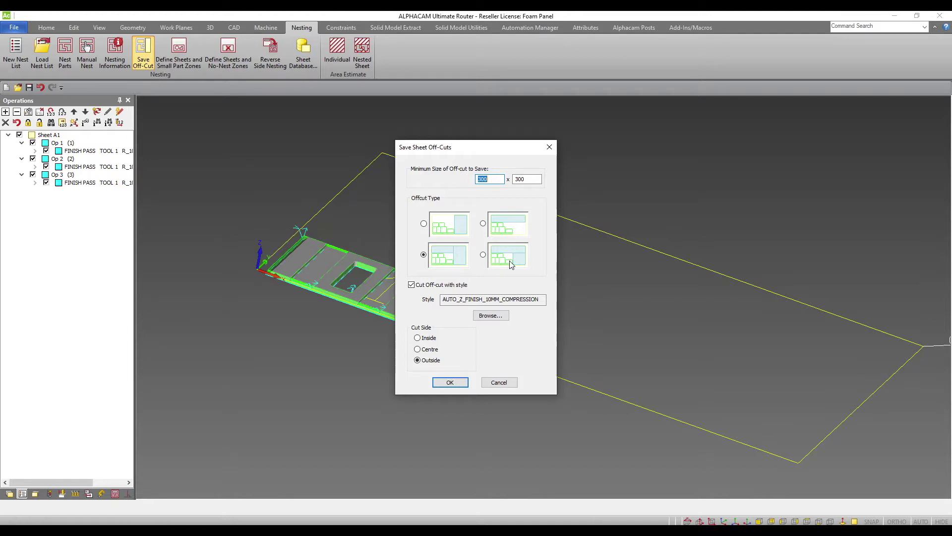
pyautogui.click(449, 382)
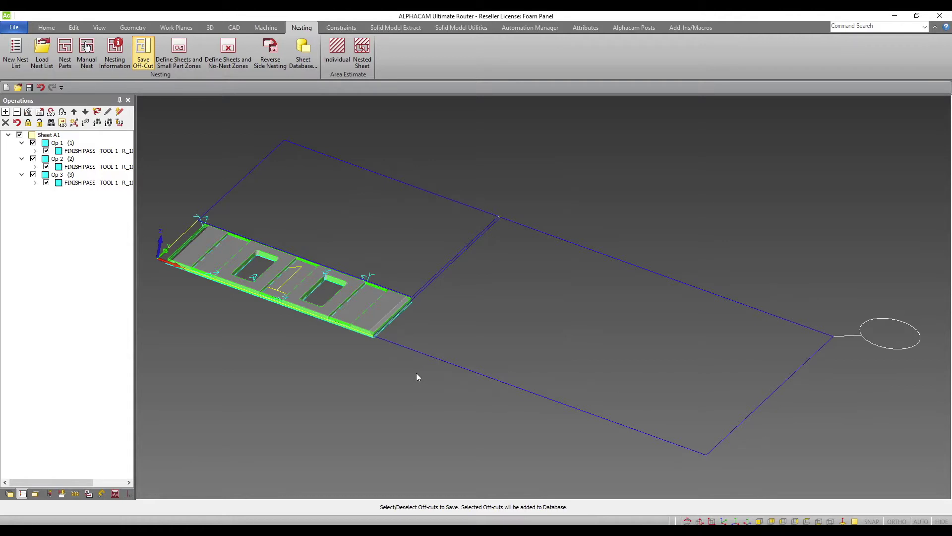
pyautogui.rightClick(454, 281)
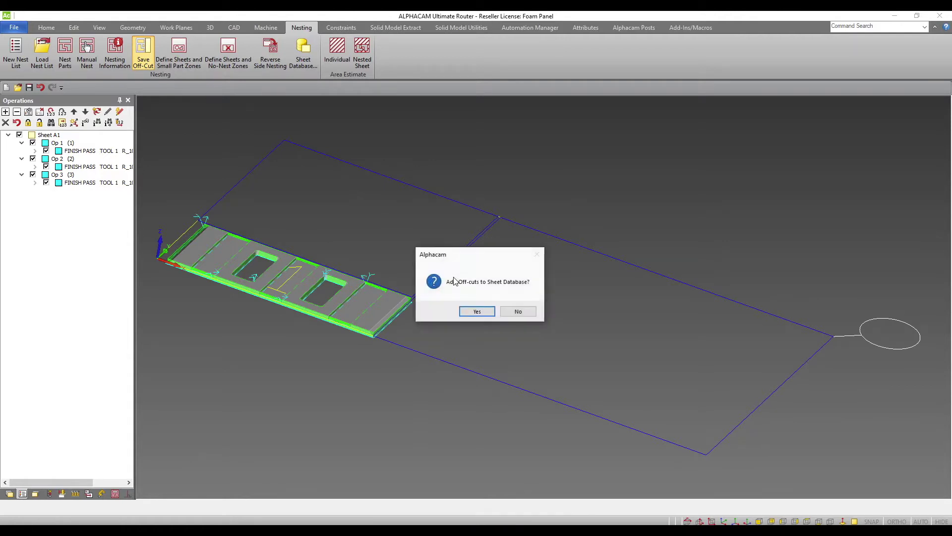
pyautogui.click(476, 312)
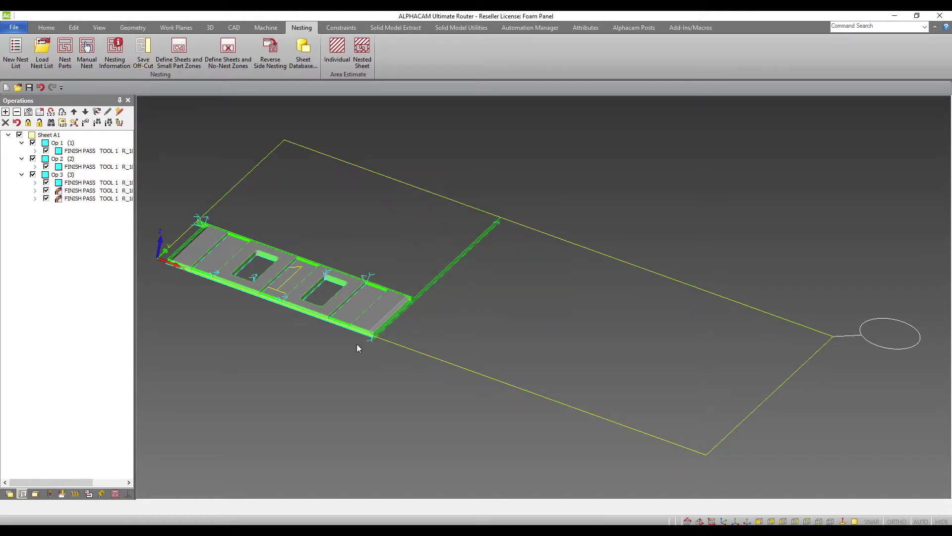
pyautogui.scroll(5, 391, 321)
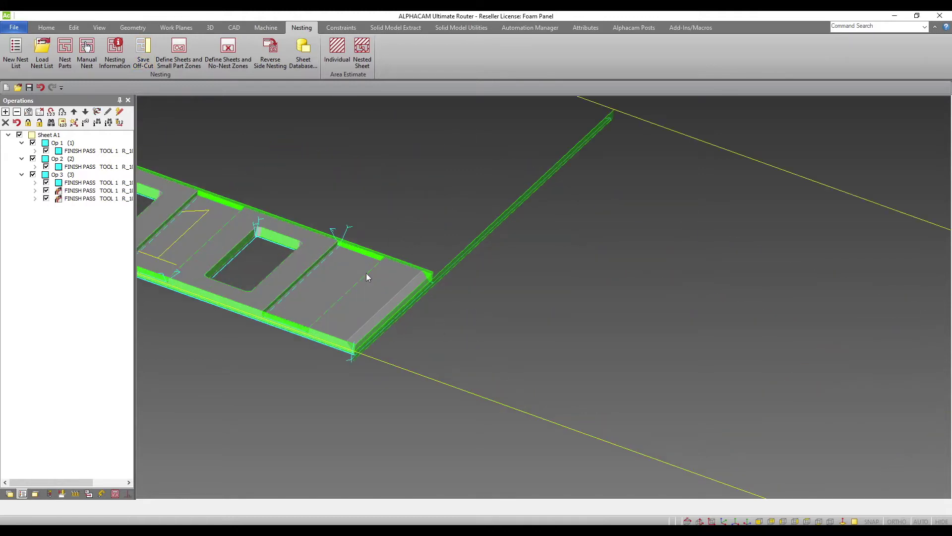
pyautogui.scroll(-5, 367, 276)
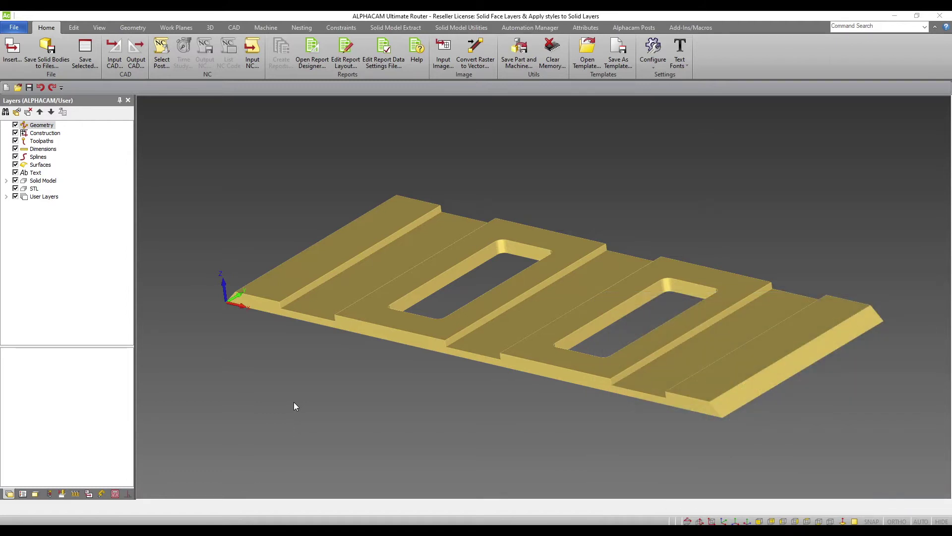
# Assign the panel's two bevelled end faces and the six side walls of its three recesses to the Saw layer with Set Face Layer.
pyautogui.click(6, 196)
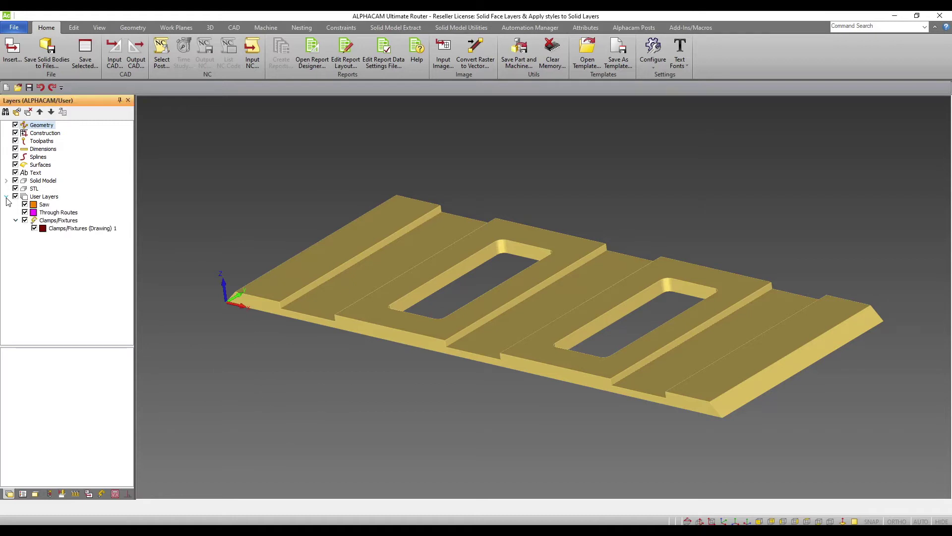
pyautogui.click(34, 214)
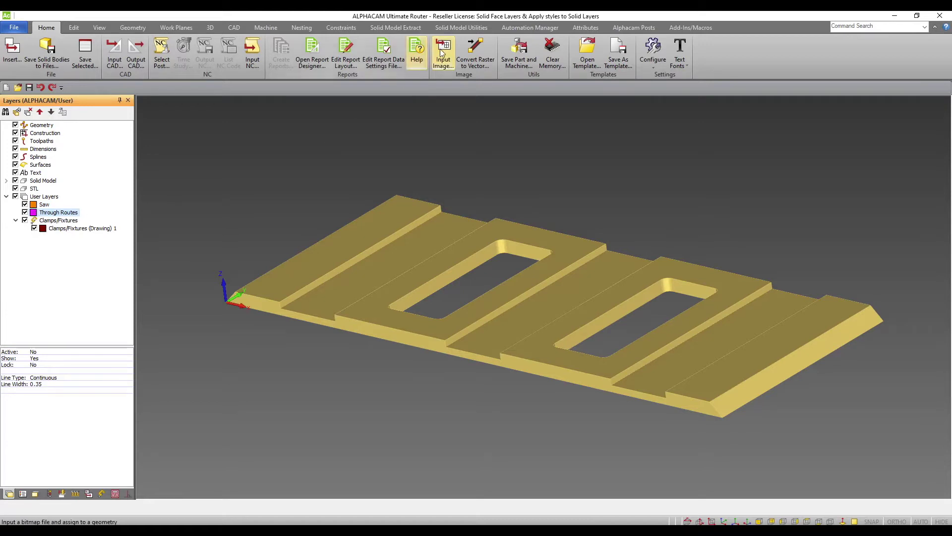
pyautogui.click(453, 29)
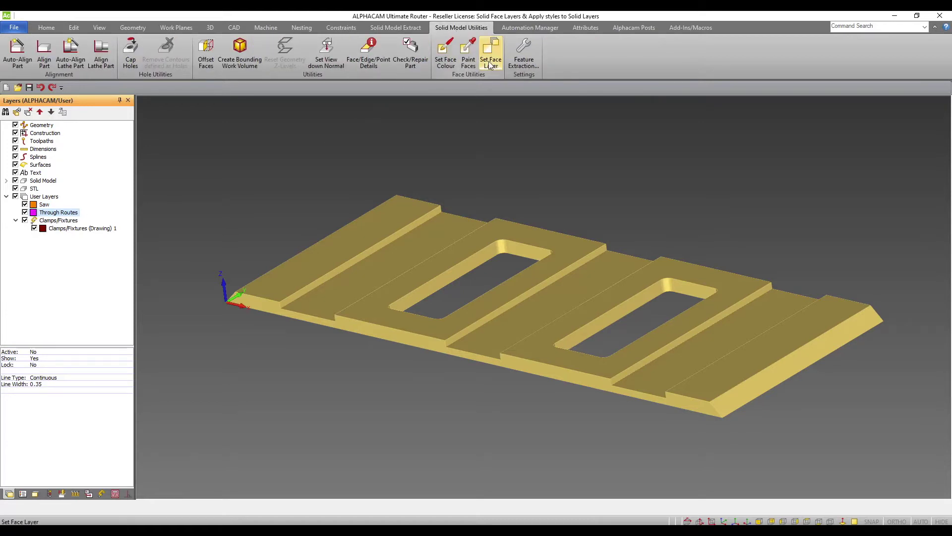
pyautogui.click(491, 62)
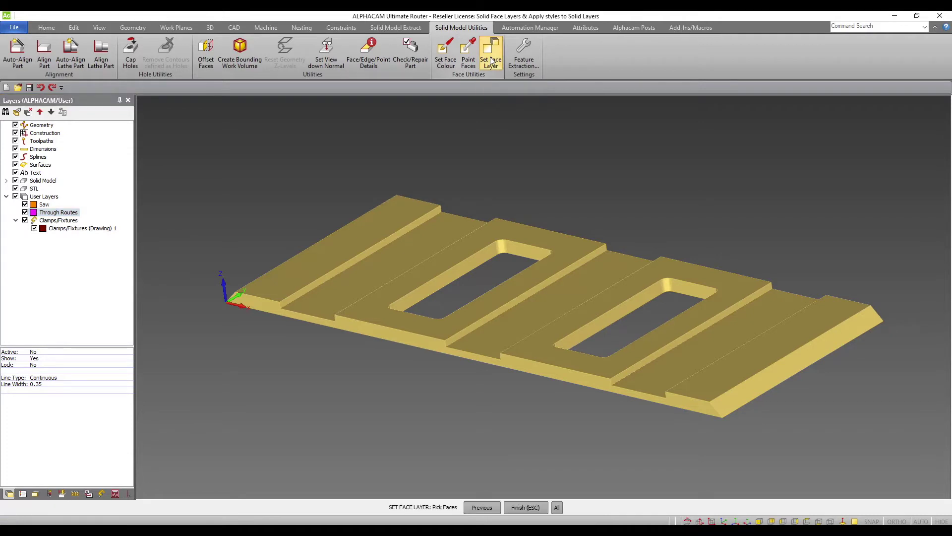
pyautogui.click(753, 388)
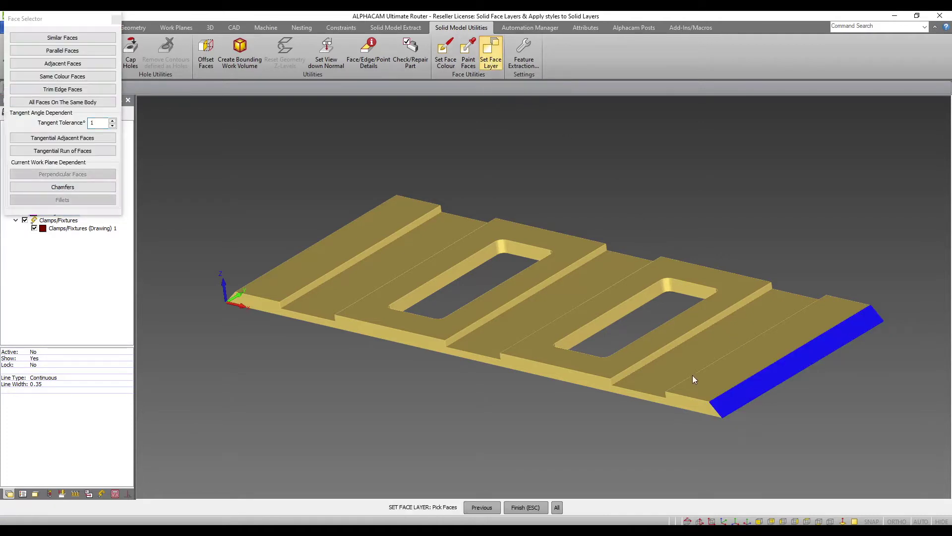
pyautogui.click(646, 358)
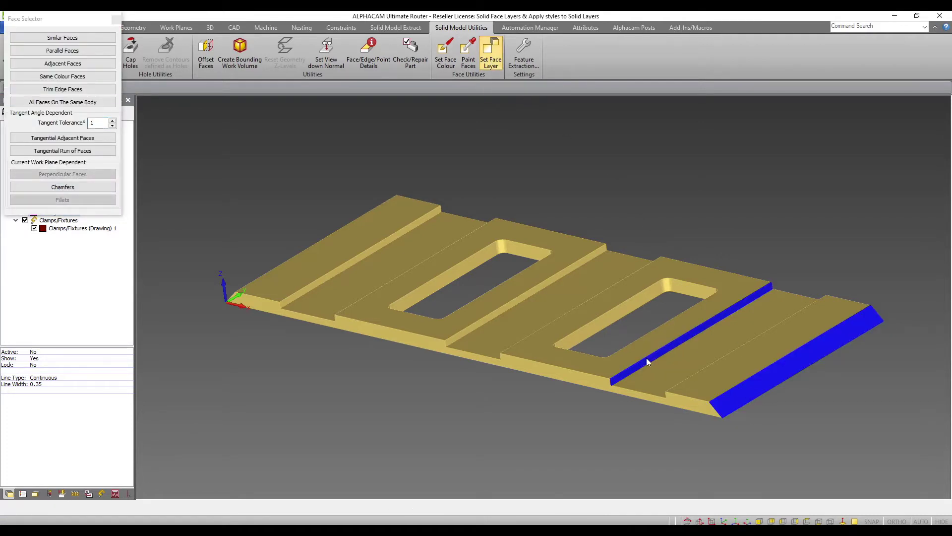
pyautogui.click(476, 324)
pyautogui.click(291, 296)
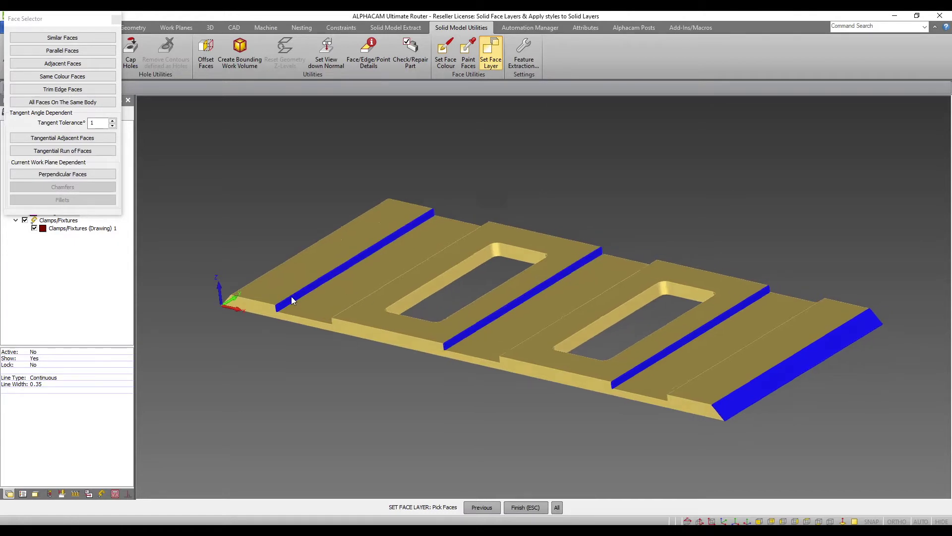
pyautogui.moveTo(291, 296); pyautogui.dragTo(250, 300, button='middle')
pyautogui.click(246, 307)
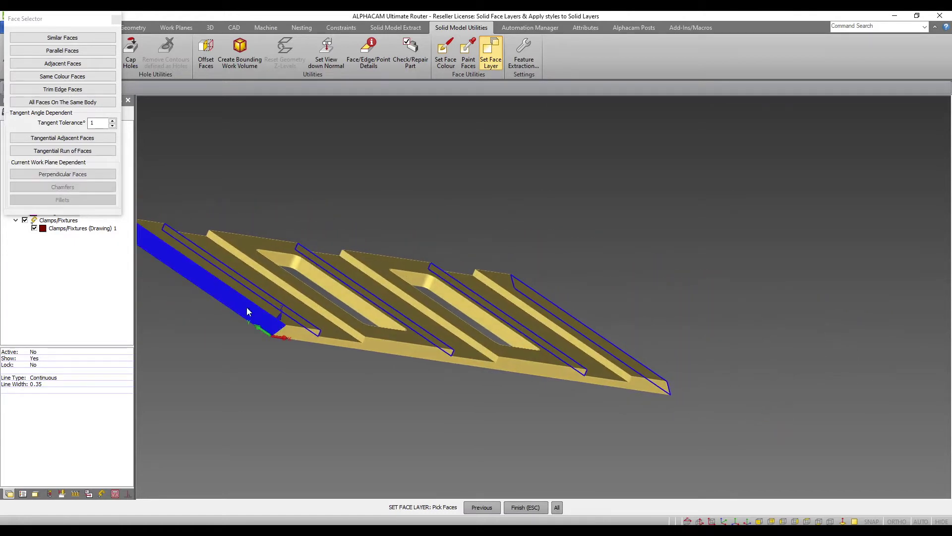
pyautogui.click(325, 315)
pyautogui.click(470, 338)
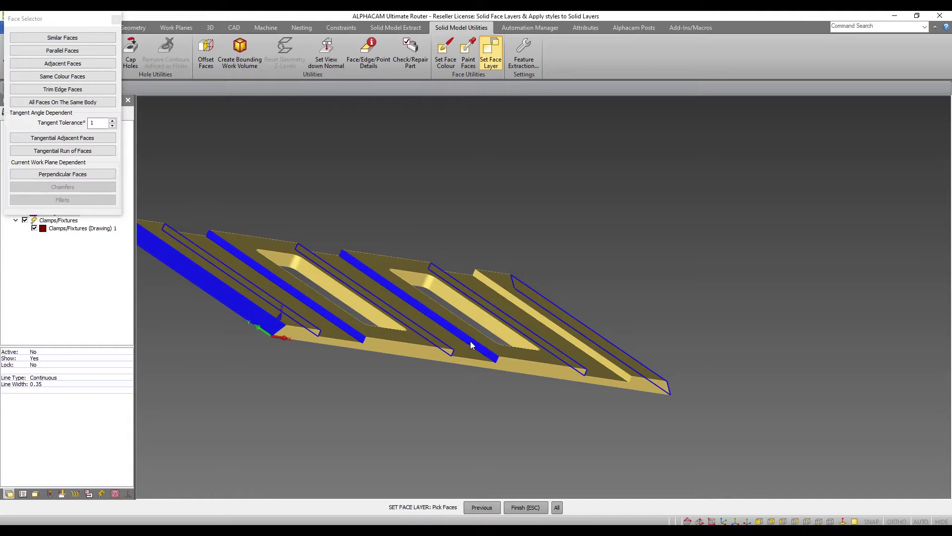
pyautogui.click(605, 361)
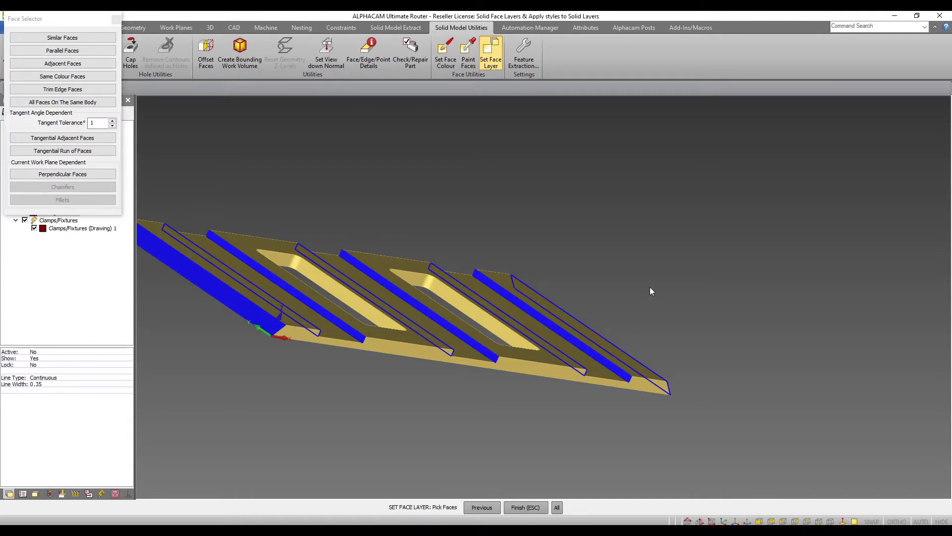
pyautogui.press('Escape')
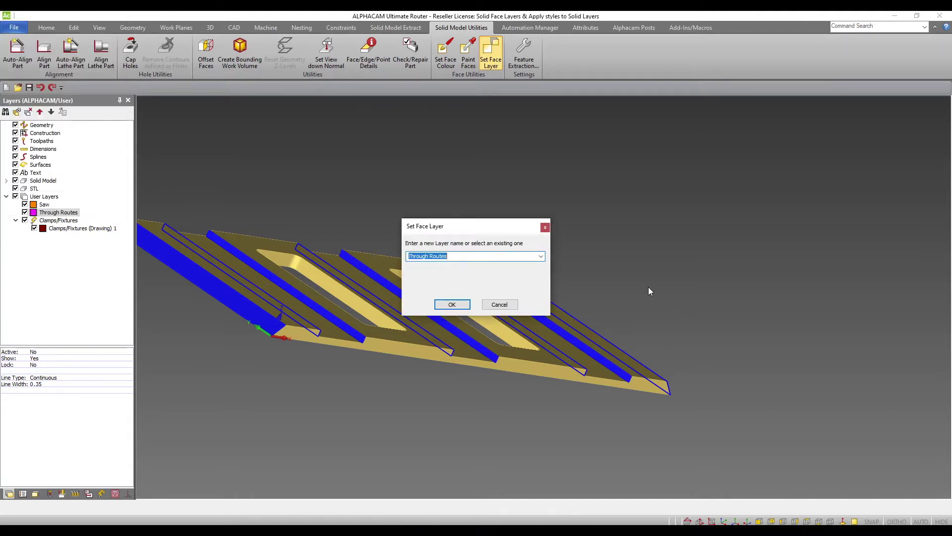
pyautogui.click(541, 256)
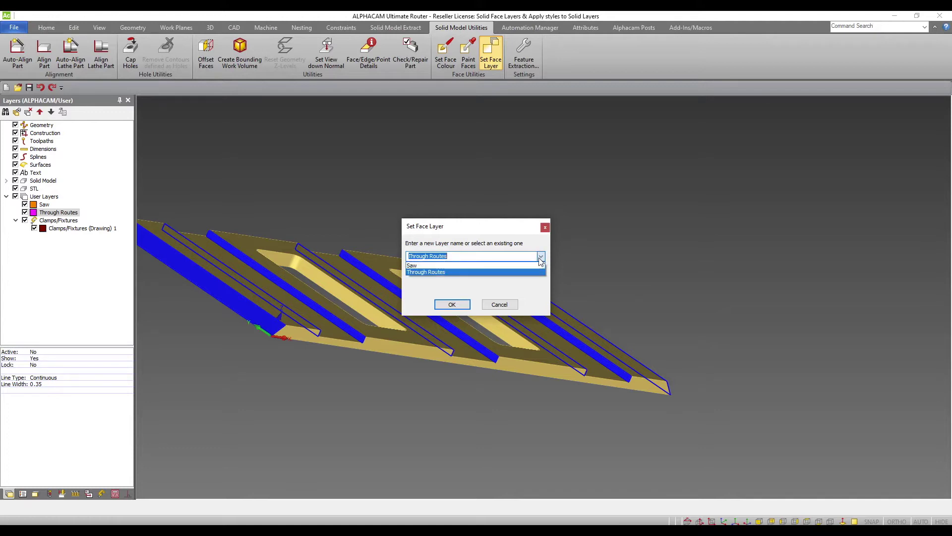
pyautogui.click(414, 266)
pyautogui.click(452, 305)
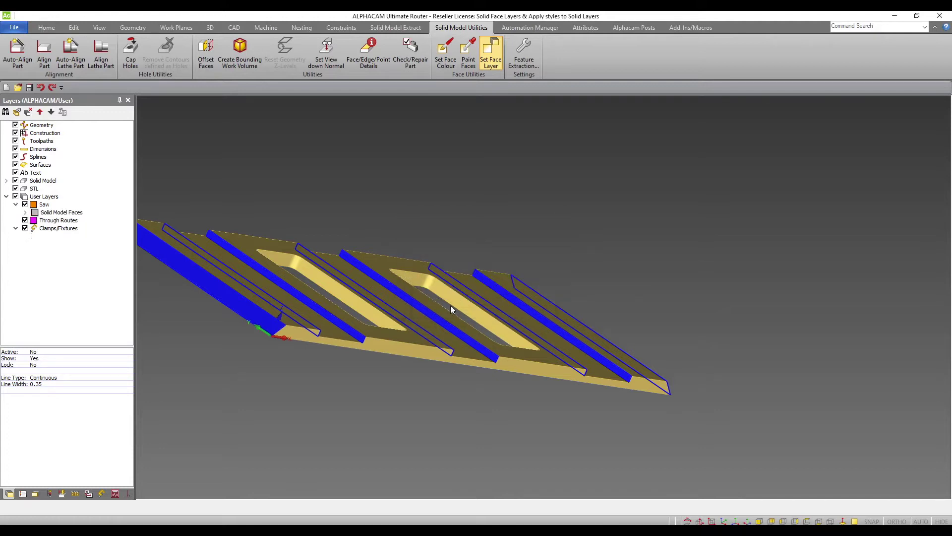
# Assign the inner walls of both rectangular cutouts, selected as Tangential Run of Faces, to the Through Routes layer.
pyautogui.scroll(1, 451, 305)
pyautogui.press('Left')
pyautogui.press('Left')
pyautogui.press('Left')
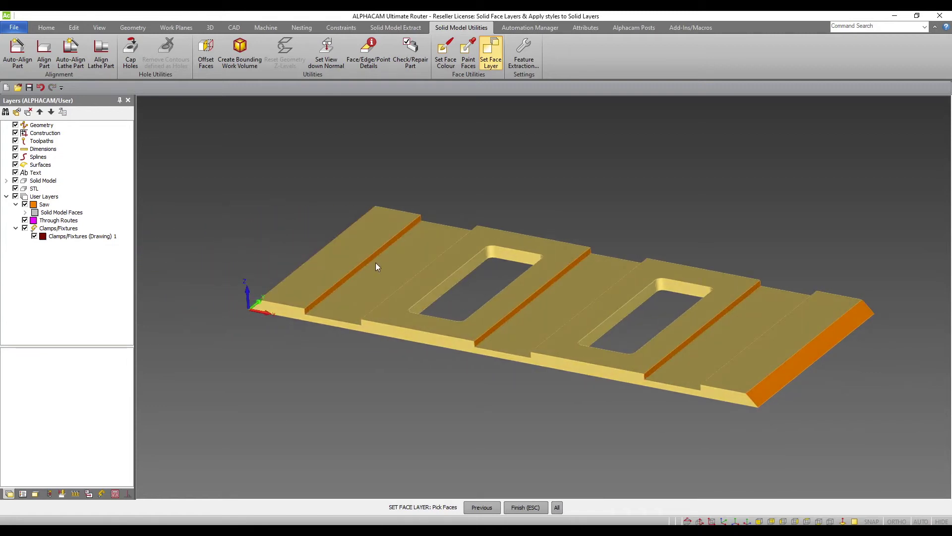
pyautogui.click(442, 288)
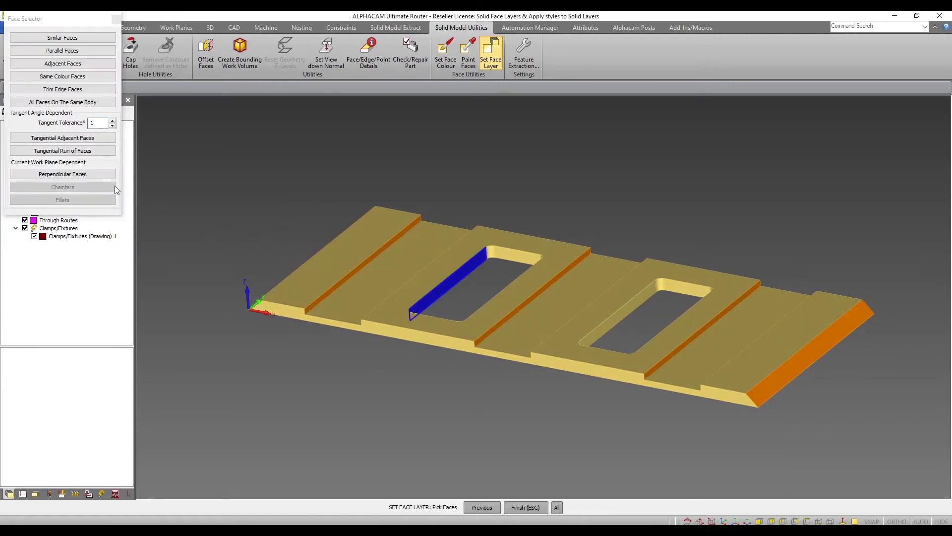
pyautogui.click(59, 153)
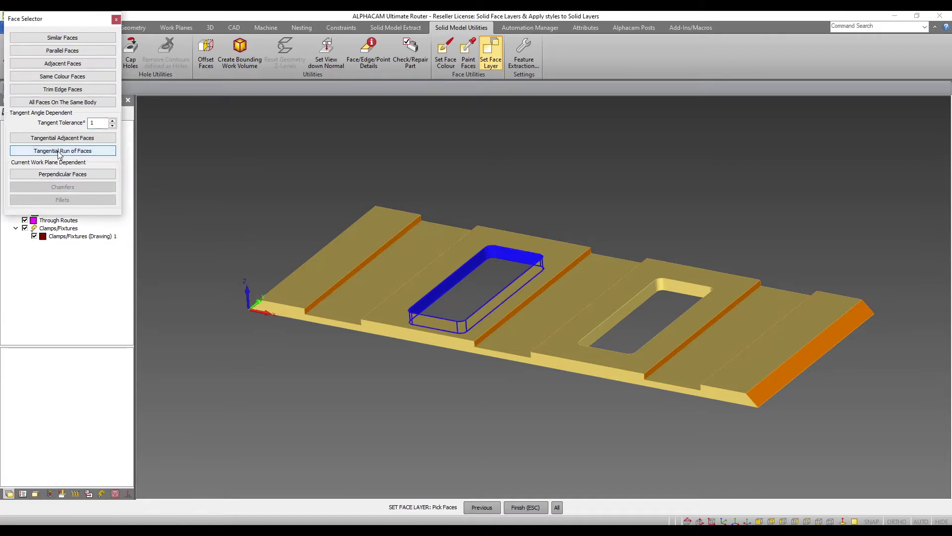
pyautogui.click(614, 322)
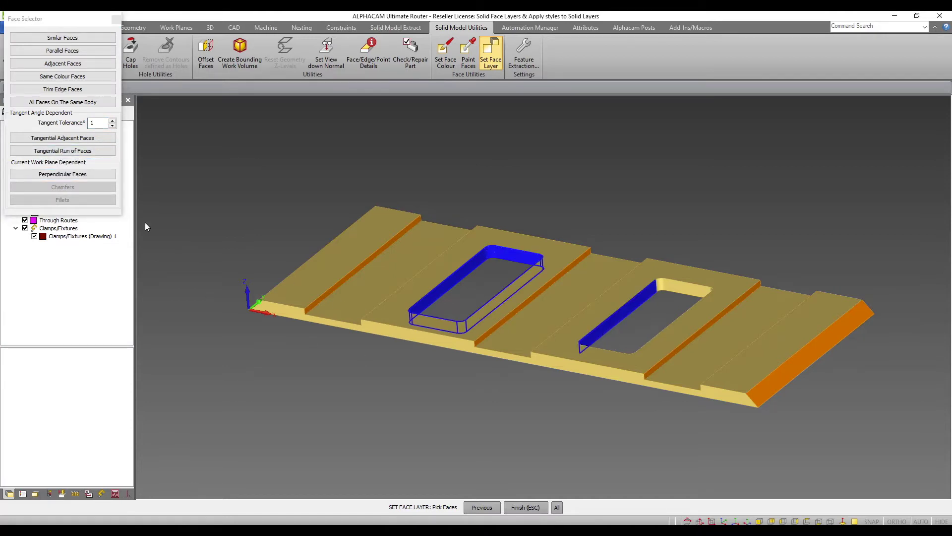
pyautogui.click(55, 153)
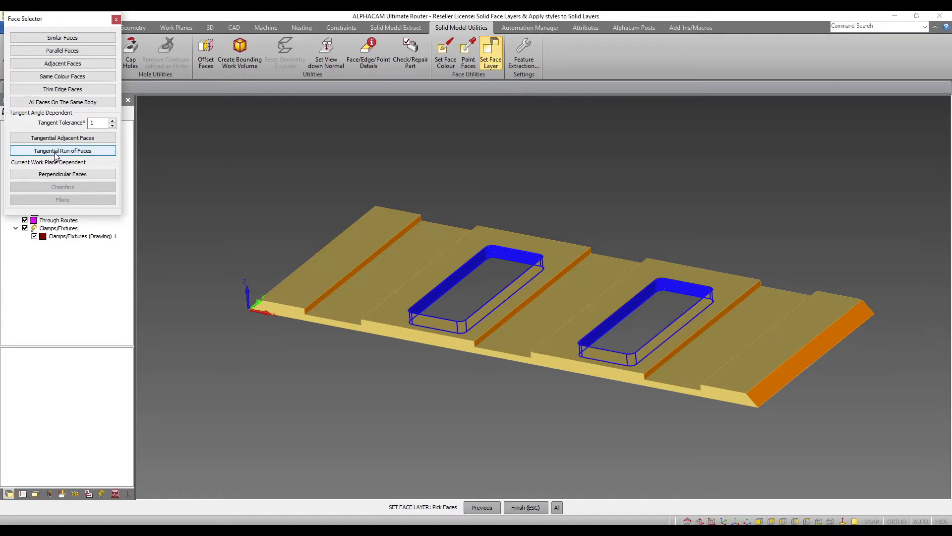
pyautogui.press('Escape')
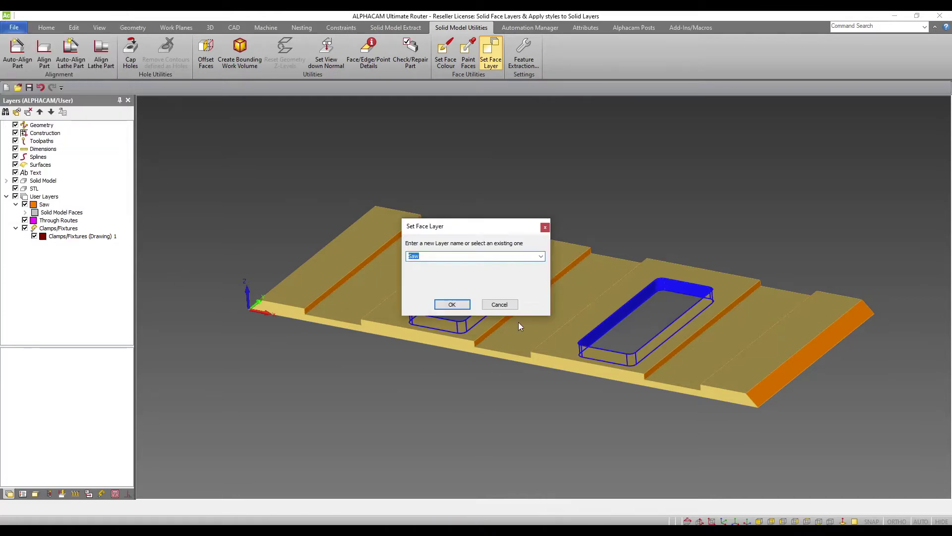
pyautogui.click(541, 256)
pyautogui.click(429, 272)
pyautogui.click(446, 305)
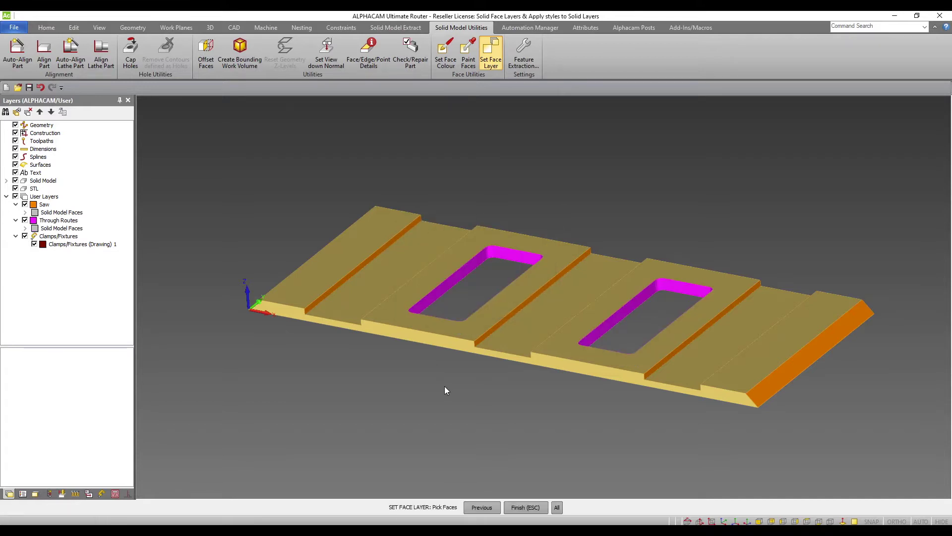
pyautogui.press('Escape')
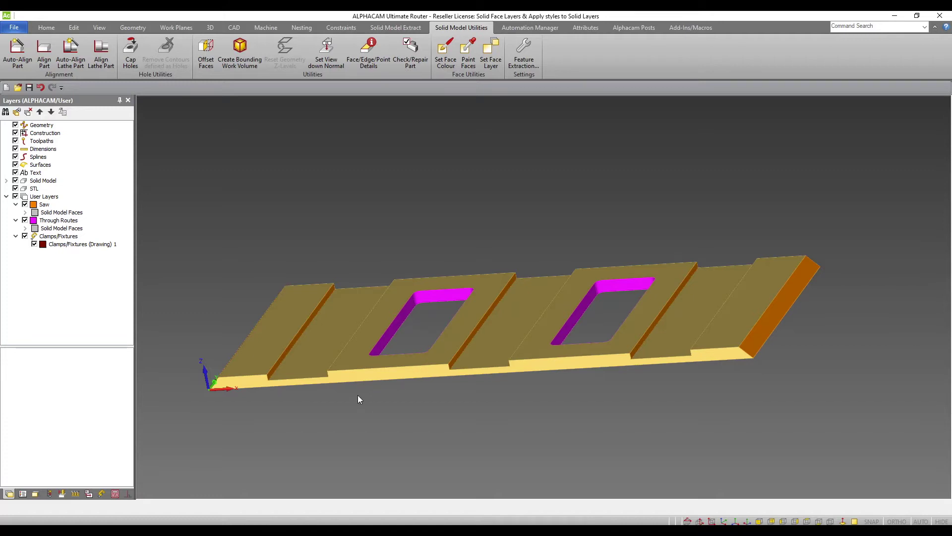
# Apply the SOLID_SAW_MIN_TOOL_CHANGES_ON machining style from the 2021.0 Demo folder to the Saw layer.
pyautogui.click(50, 494)
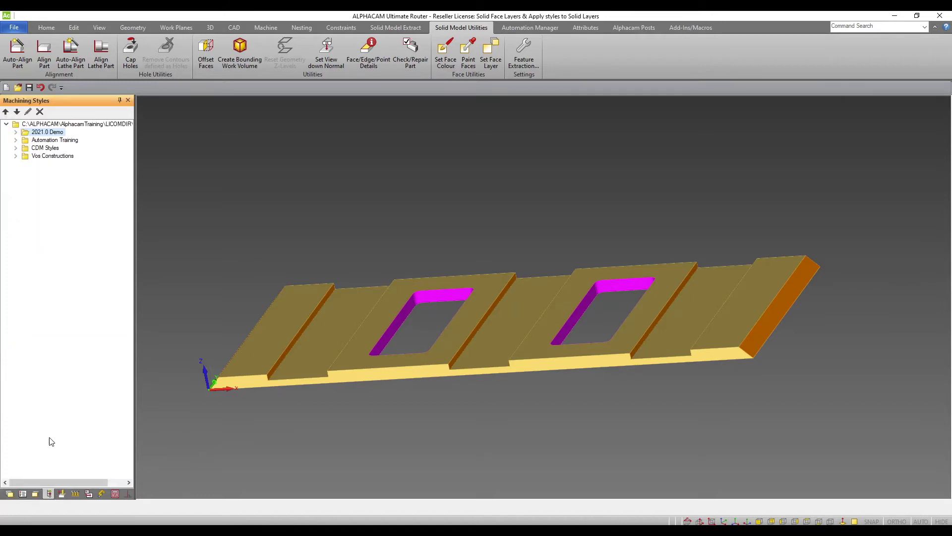
pyautogui.click(16, 132)
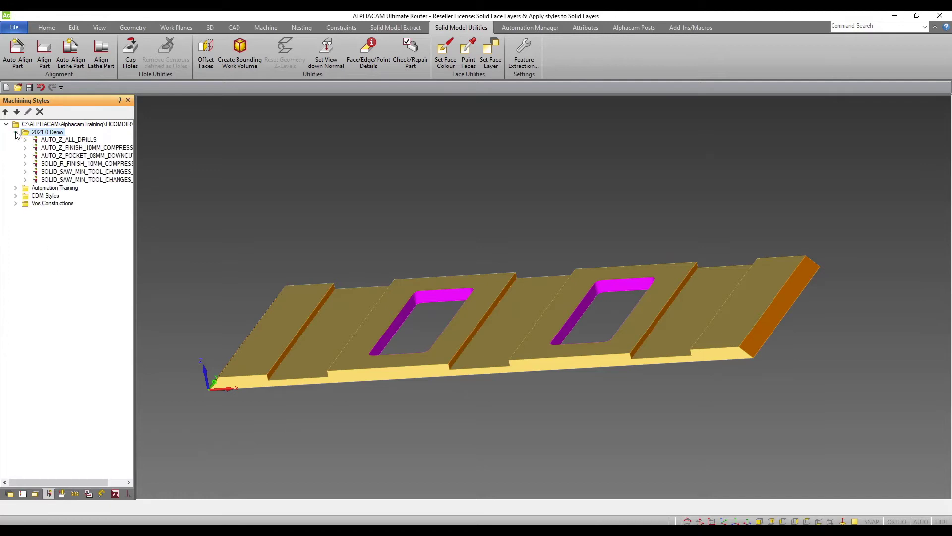
pyautogui.rightClick(45, 179)
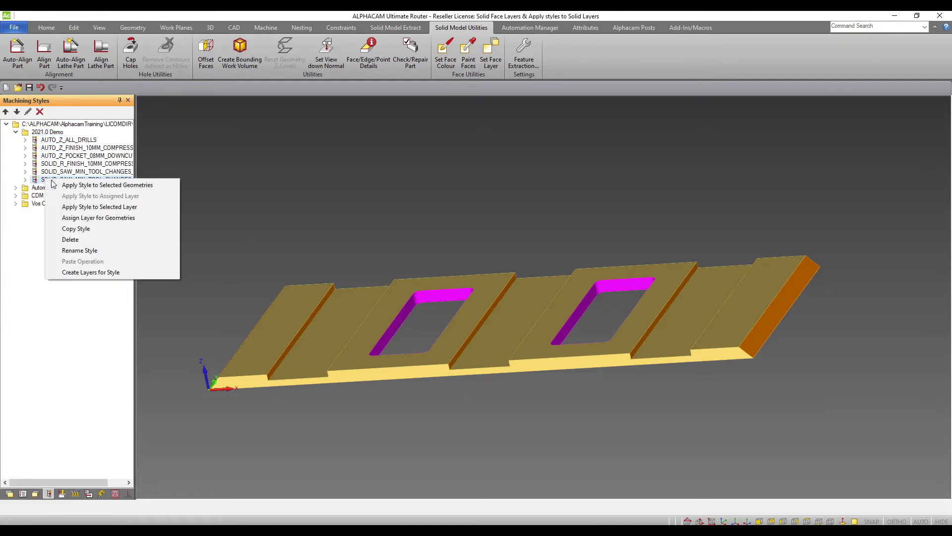
pyautogui.click(77, 206)
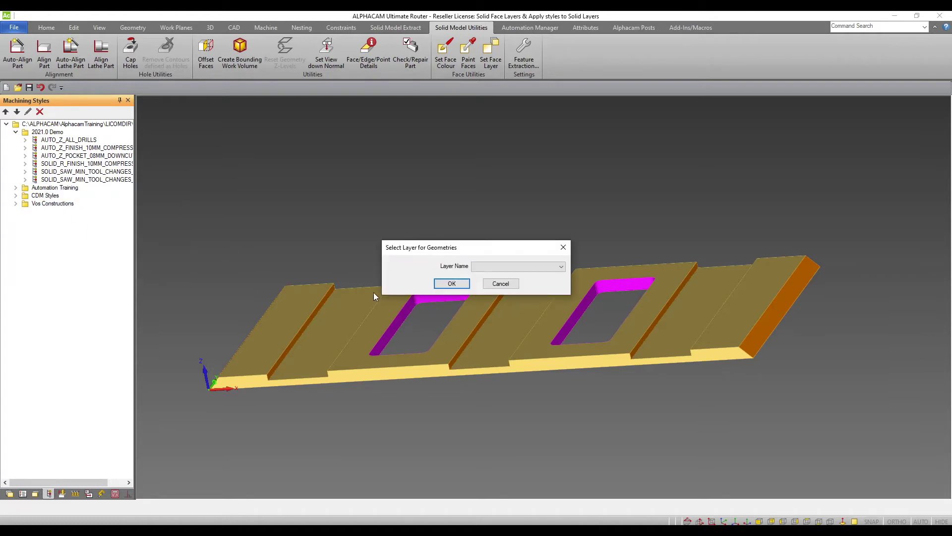
pyautogui.click(561, 266)
pyautogui.click(495, 275)
pyautogui.click(452, 283)
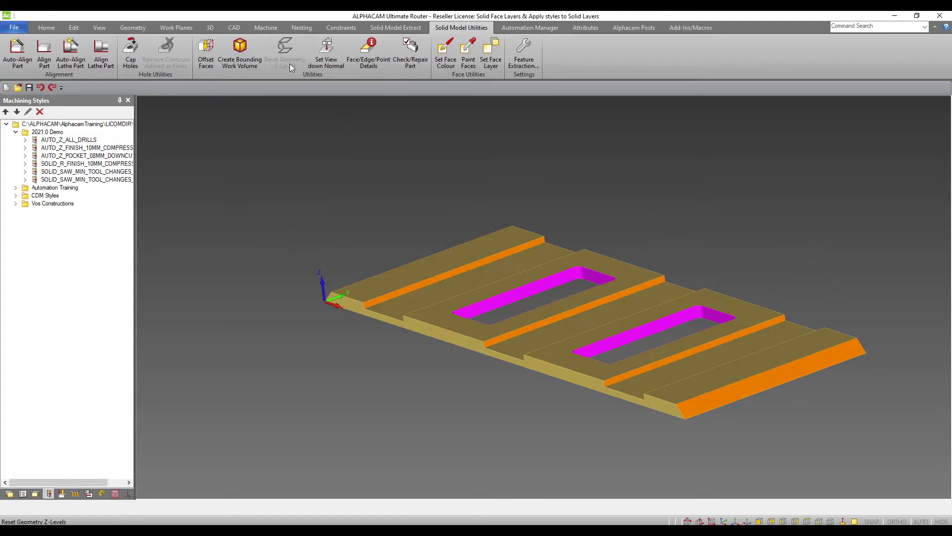
# Open Solid Machining Demo Autostyle.ara for editing, review the machining styles mapped to the Saw and Through Routes layers, and accept it.
pyautogui.click(268, 27)
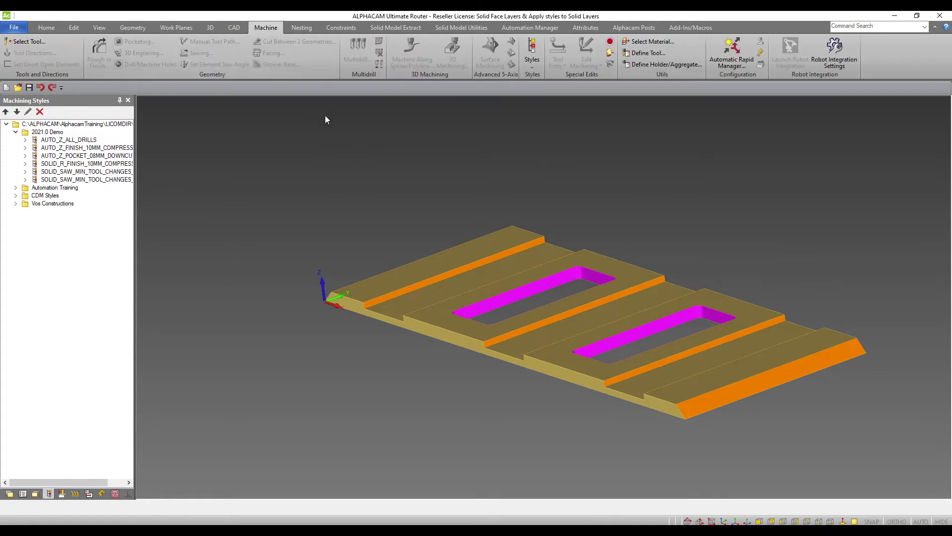
pyautogui.click(533, 68)
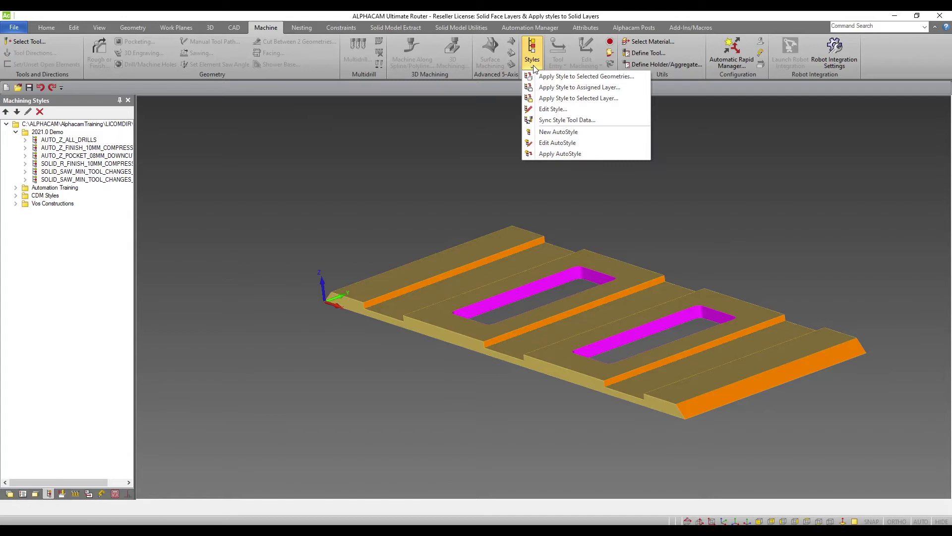
pyautogui.click(537, 145)
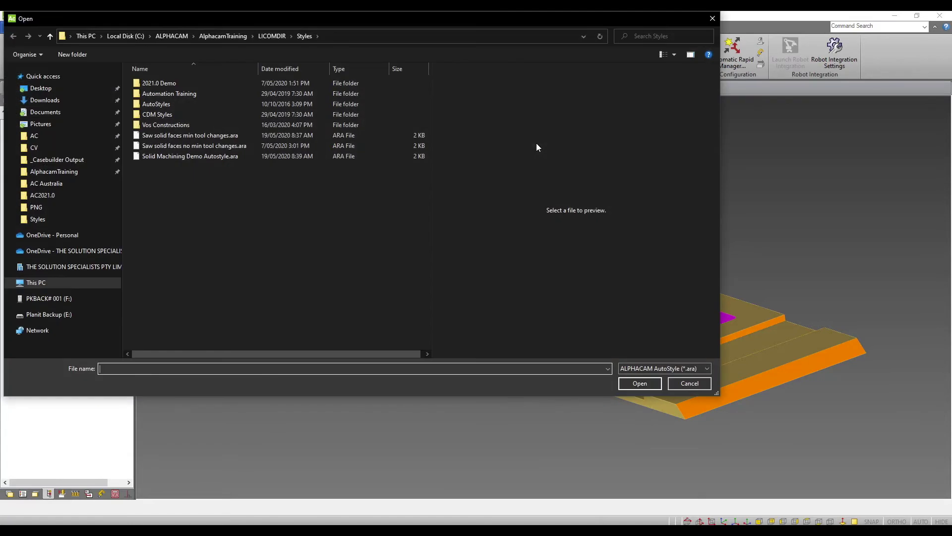
pyautogui.click(185, 157)
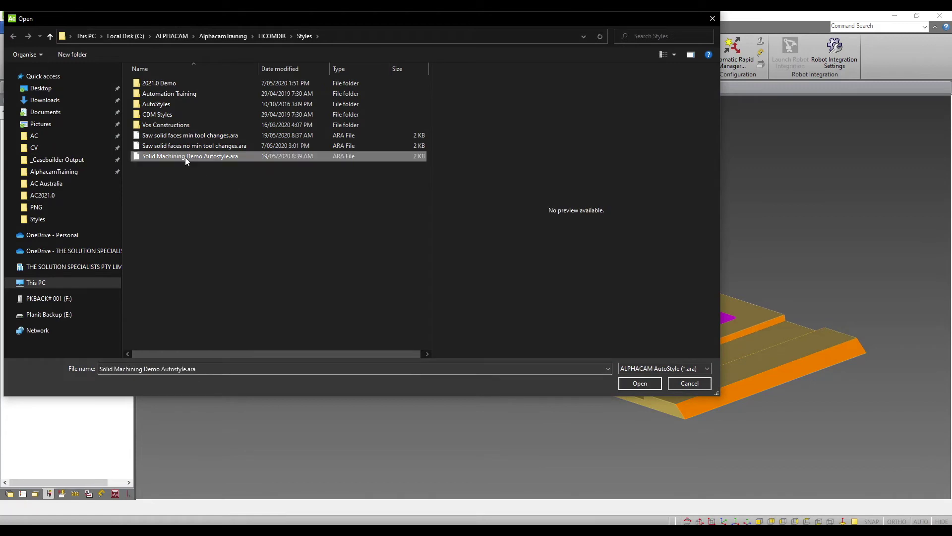
pyautogui.click(638, 380)
pyautogui.moveTo(339, 174); pyautogui.dragTo(328, 172)
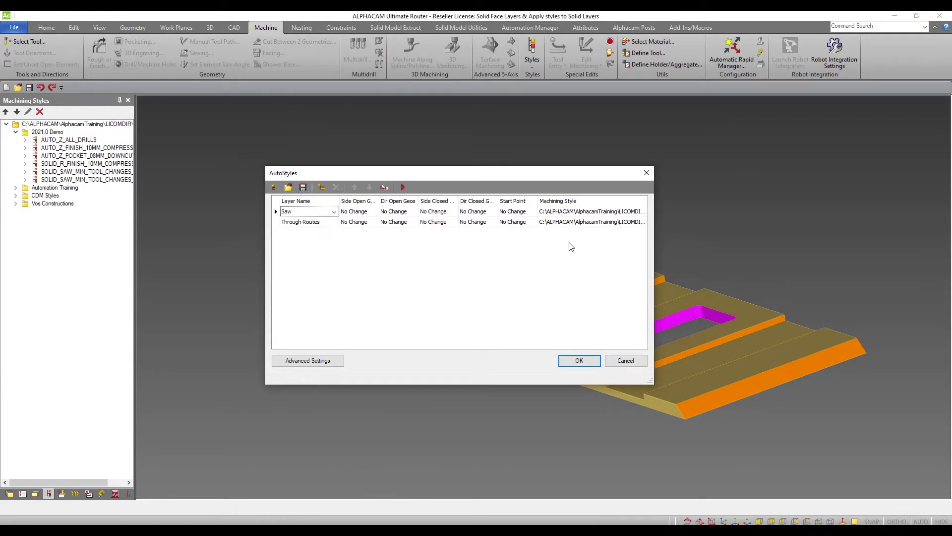
pyautogui.click(577, 361)
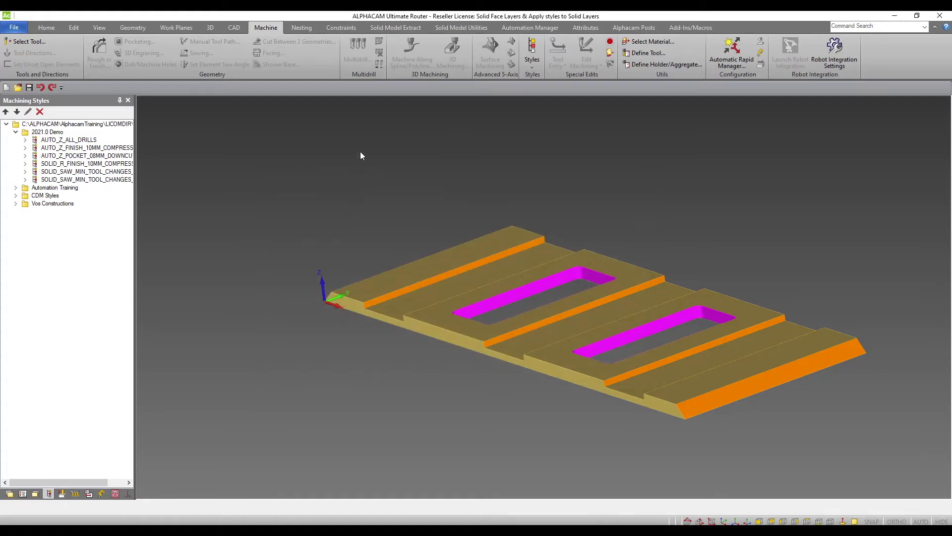
# Apply the AutoStyle file Solid Machining Demo Autostyle.ara to the panel's layers.
pyautogui.click(531, 66)
pyautogui.click(546, 154)
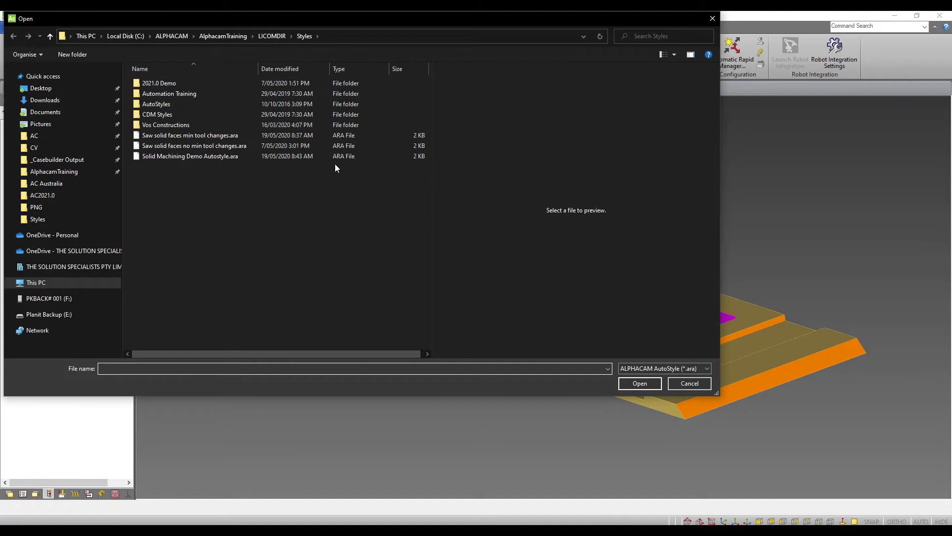
pyautogui.click(317, 156)
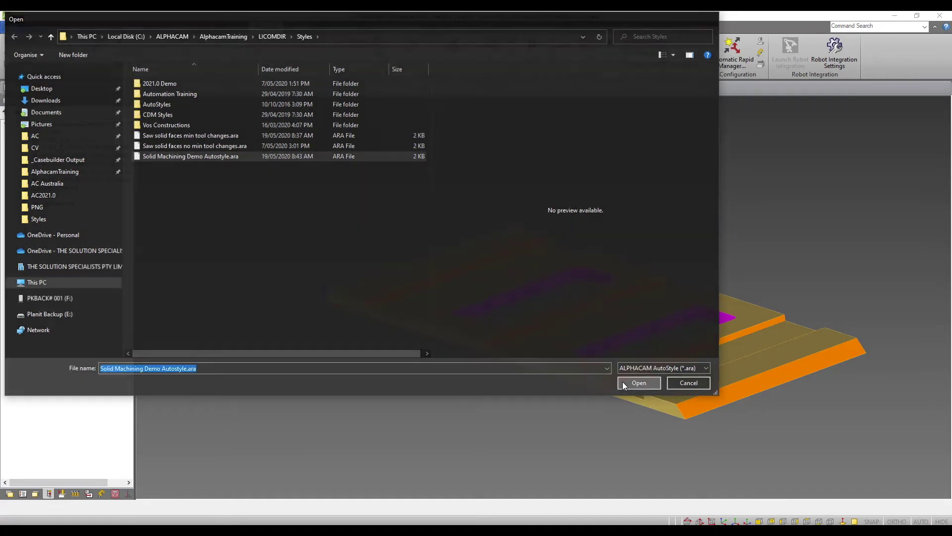
pyautogui.click(623, 383)
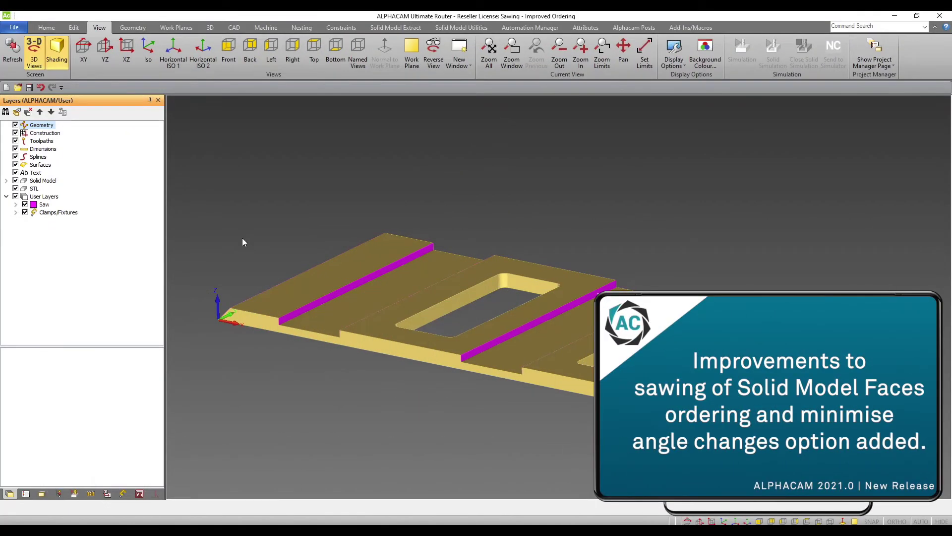
# Examine the Minimise Angle Changes option under the Sawing operation's levels and cuts settings, and close the dialog.
pyautogui.click(32, 494)
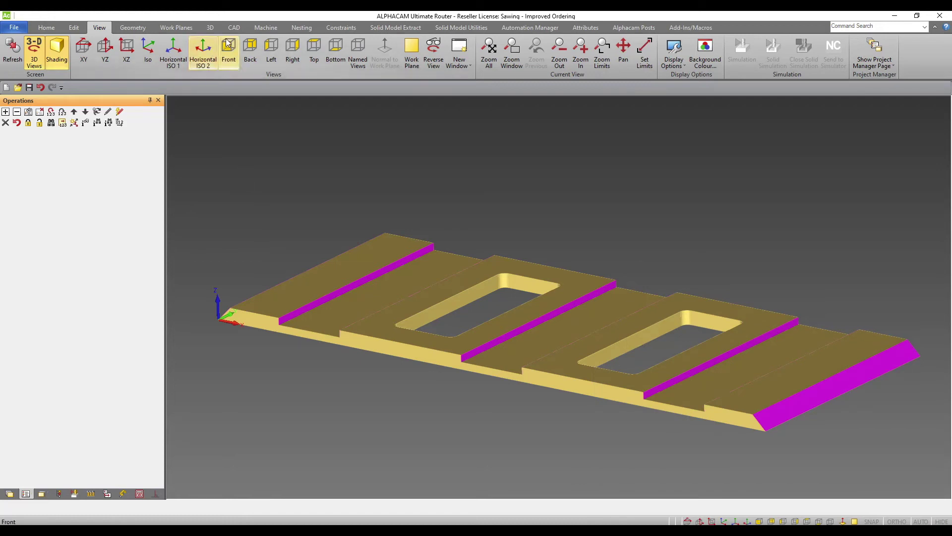
pyautogui.click(266, 27)
pyautogui.click(229, 42)
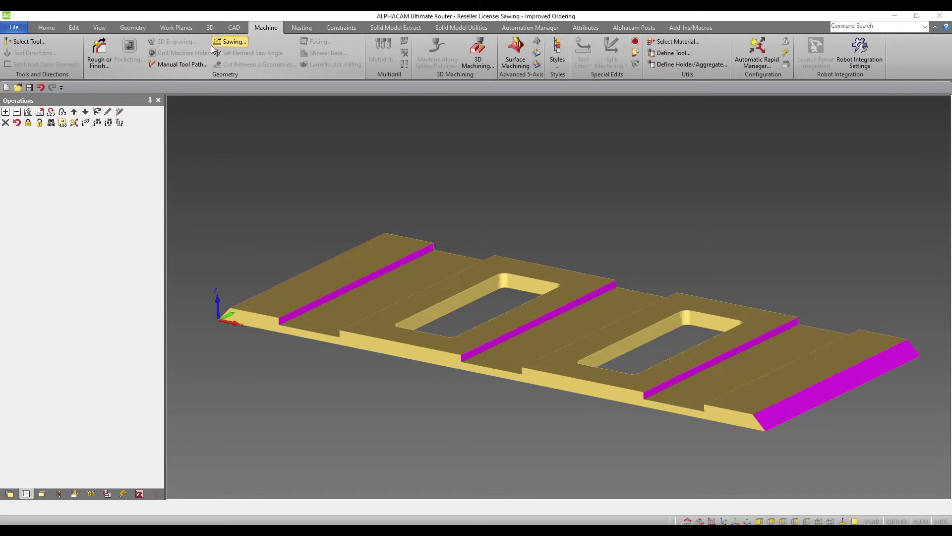
pyautogui.click(192, 149)
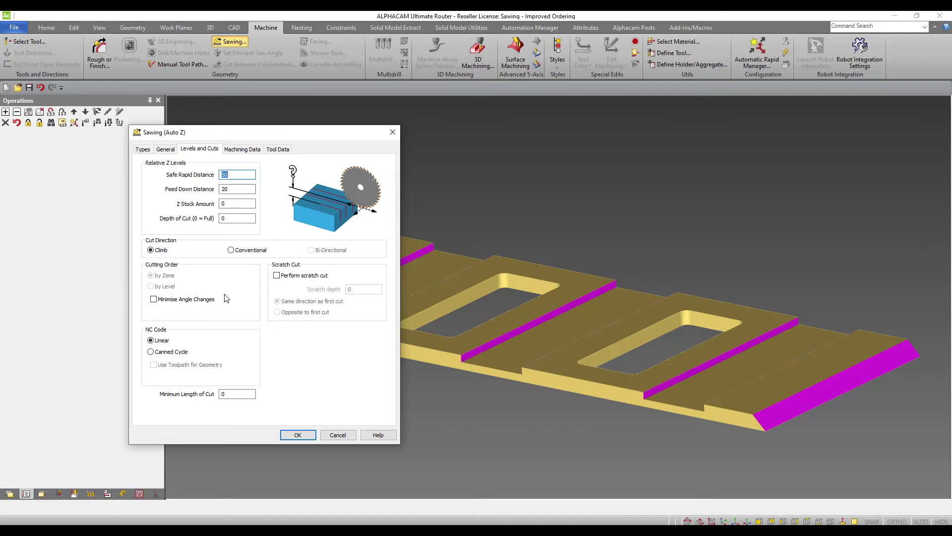
pyautogui.click(304, 436)
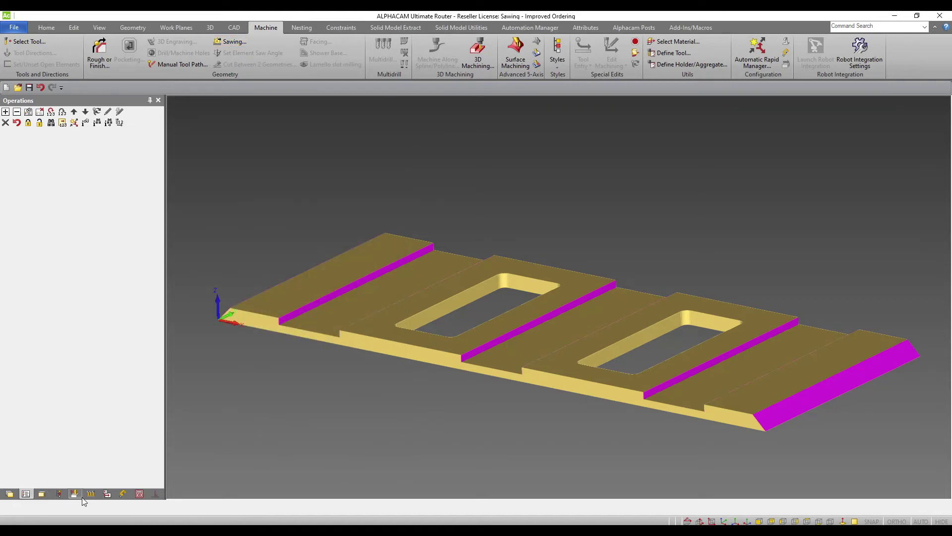
# Apply the SOLID_SAW_MIN_TOOL_CHANGES_OFF machining style to the Saw layer.
pyautogui.click(59, 494)
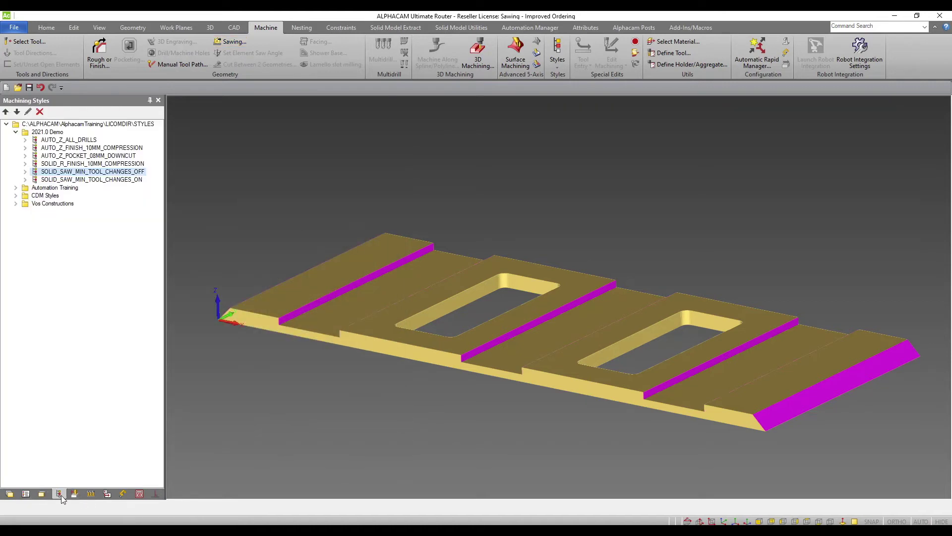
pyautogui.rightClick(88, 179)
pyautogui.click(151, 203)
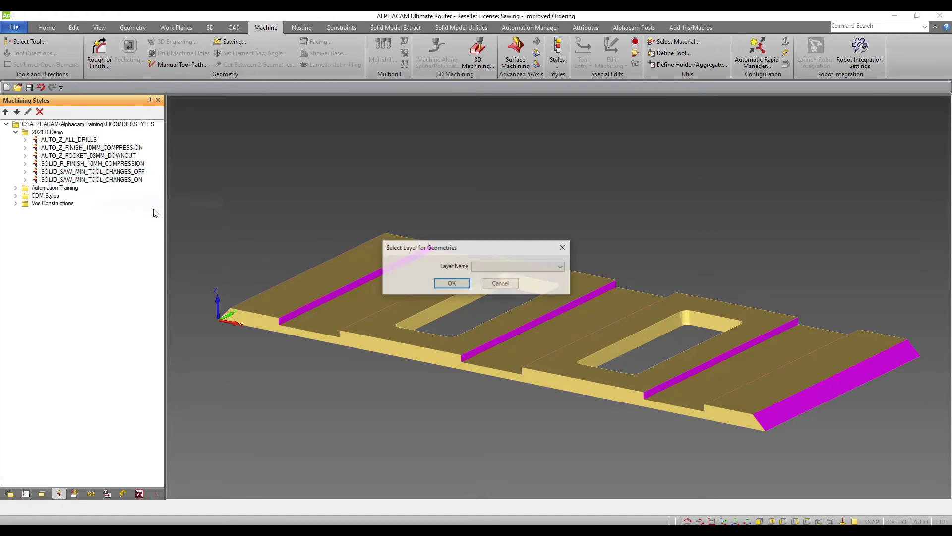
pyautogui.click(515, 266)
pyautogui.click(500, 275)
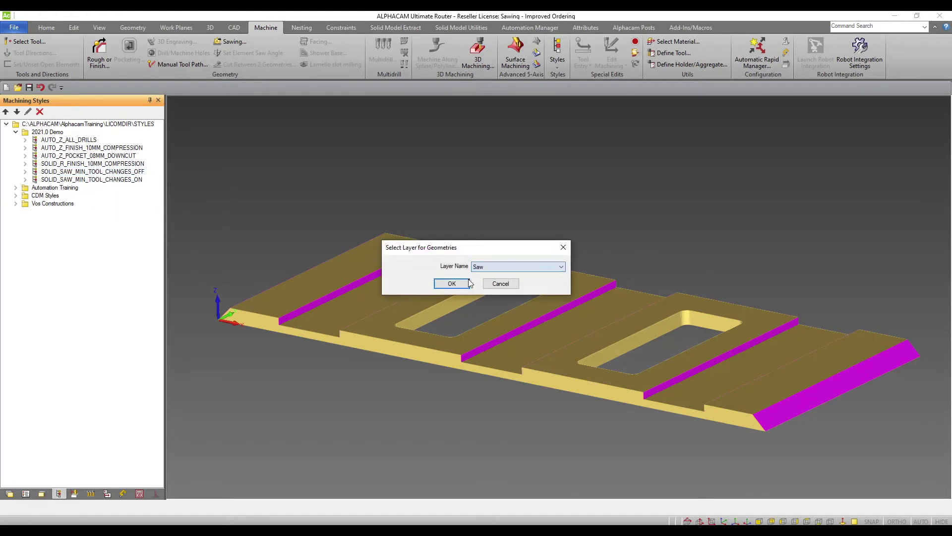
pyautogui.click(452, 283)
# Simulate the sawing toolpaths on the panel at a slightly increased speed to check the cutting order.
pyautogui.rightClick(306, 235)
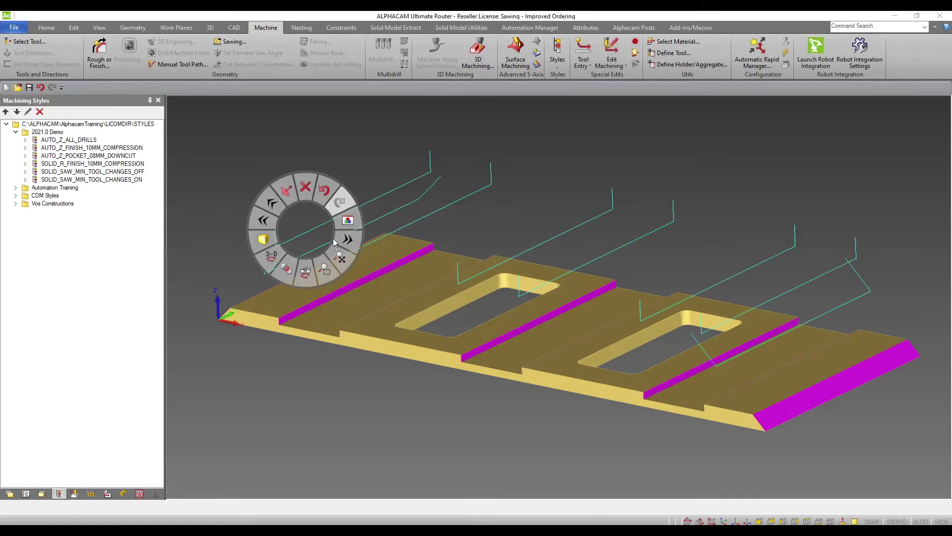
pyautogui.click(374, 195)
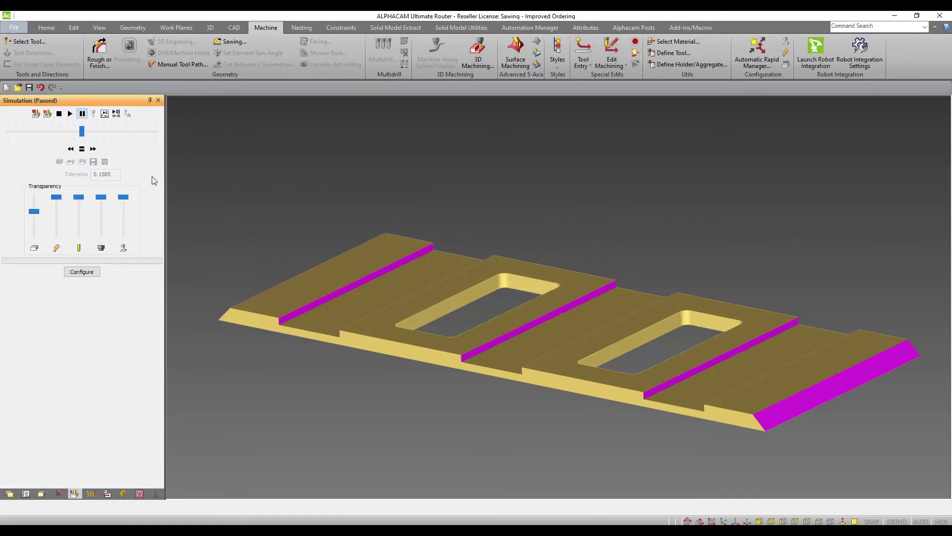
pyautogui.click(70, 115)
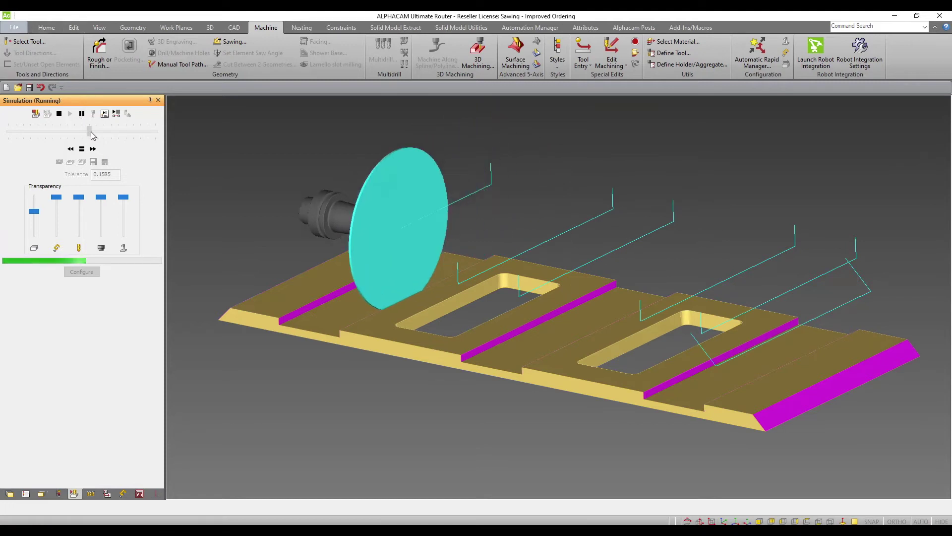
pyautogui.moveTo(82, 131); pyautogui.dragTo(97, 132)
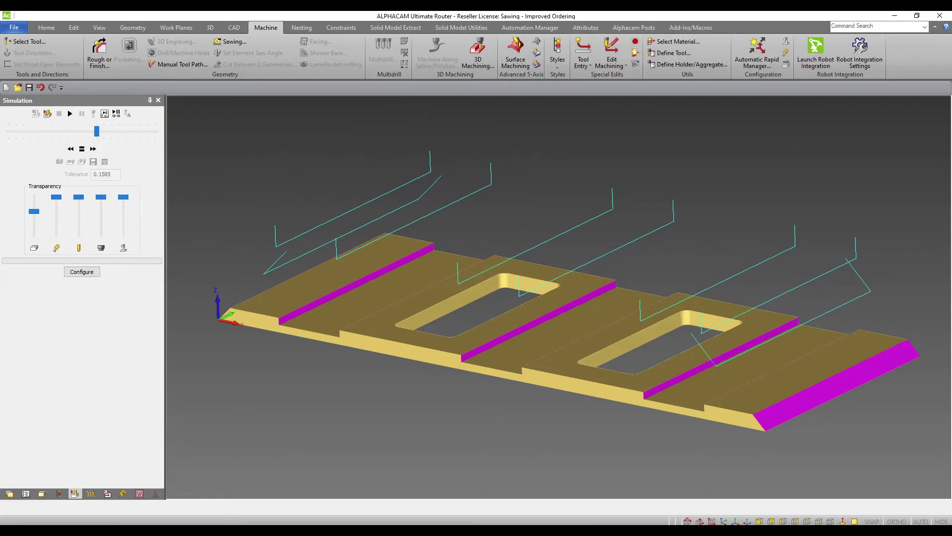
# Undo the sawing operation and apply the SOLID_SAW_MIN_TOOL_CHANGES_ON machining style to the Saw layer.
pyautogui.click(26, 493)
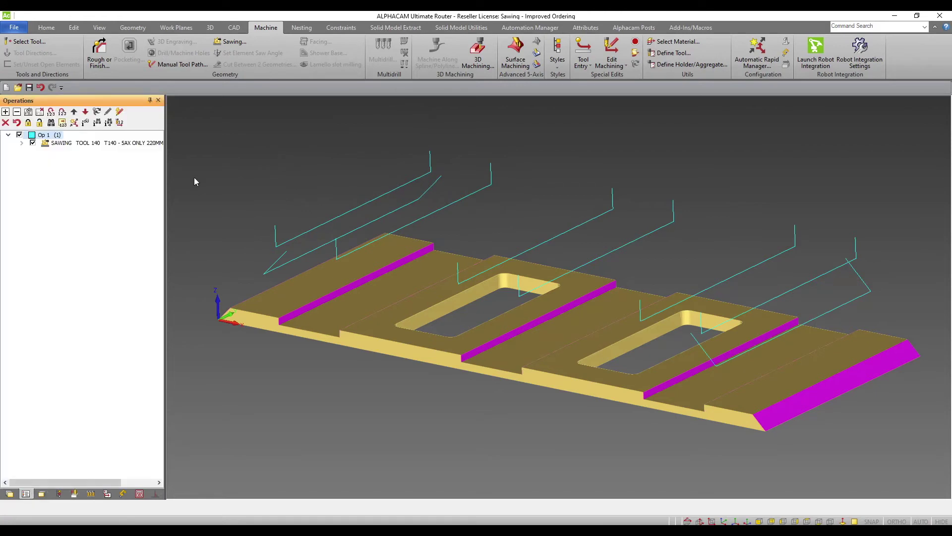
pyautogui.hotkey('ctrl', 'z')
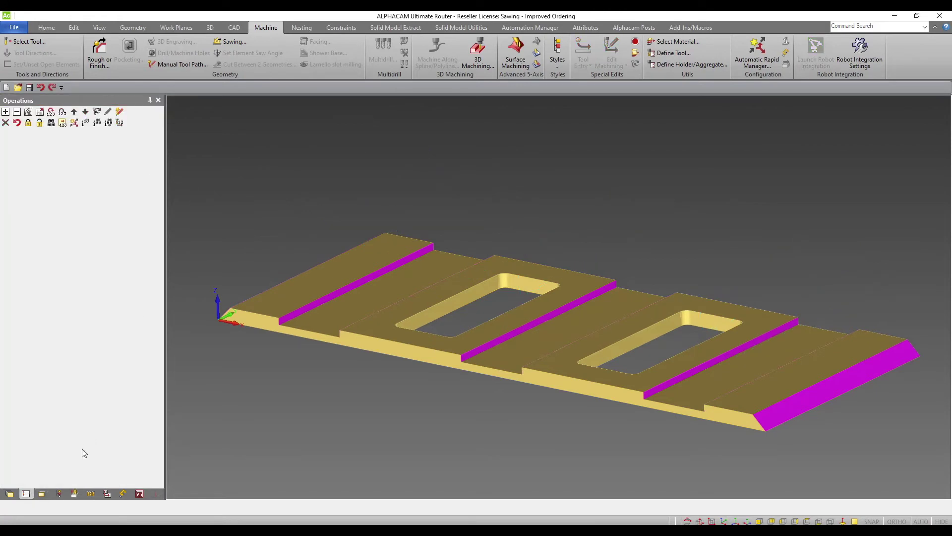
pyautogui.click(59, 493)
pyautogui.rightClick(91, 183)
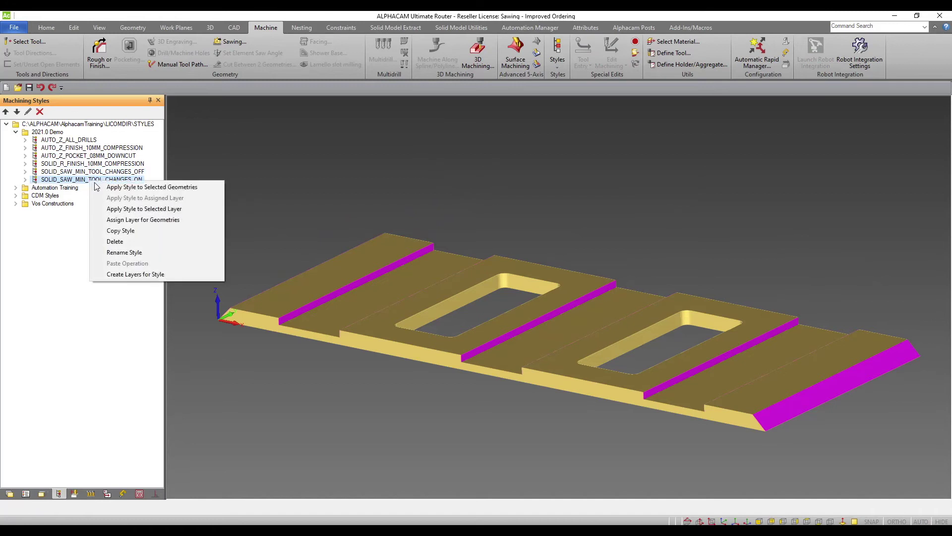
pyautogui.click(119, 208)
pyautogui.click(516, 266)
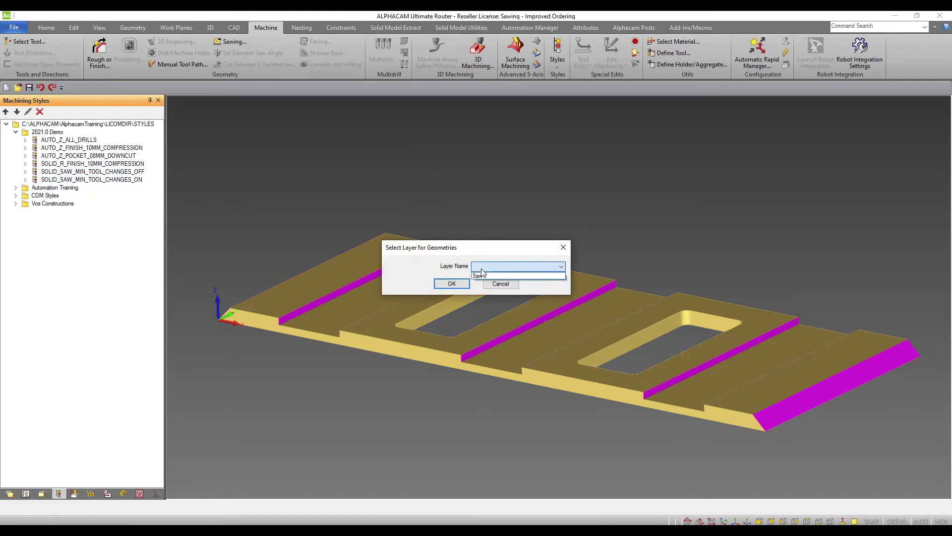
pyautogui.click(478, 276)
pyautogui.click(452, 283)
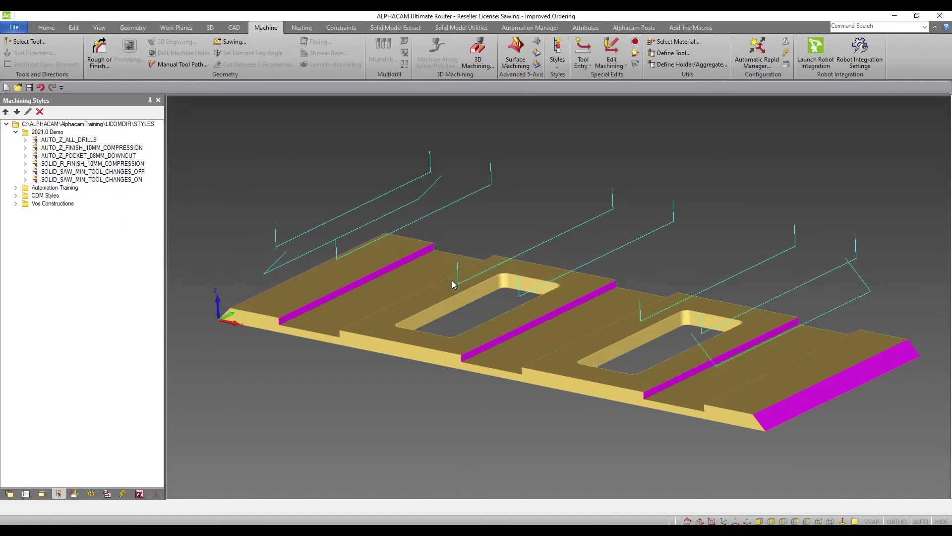
# Run the simulation of the sawing toolpaths made with minimised angle changes.
pyautogui.rightClick(460, 248)
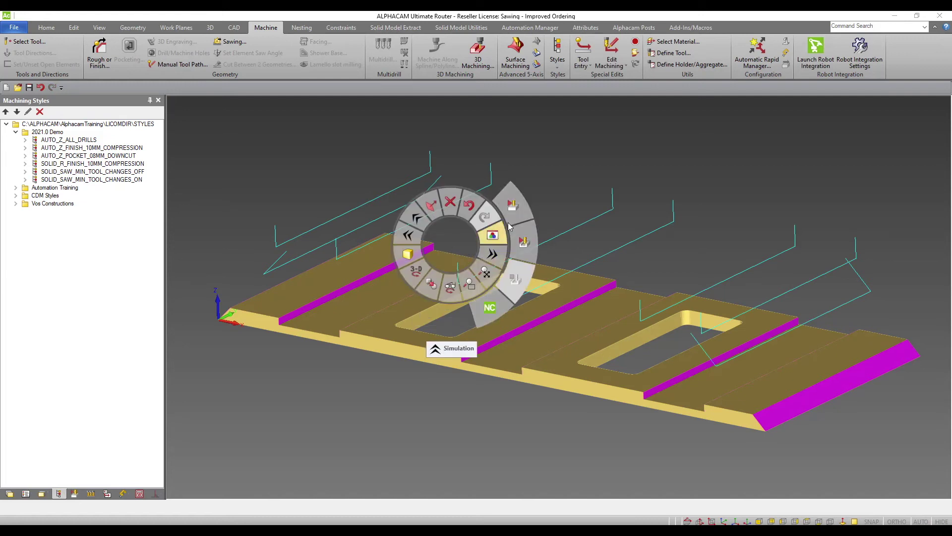
pyautogui.click(504, 236)
pyautogui.click(69, 114)
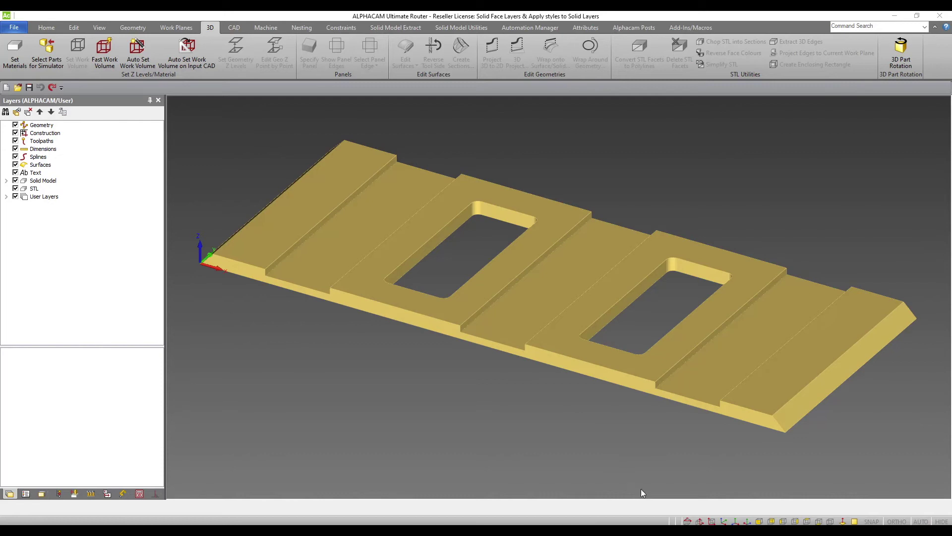
# Draw a rectangle around the whole panel in plan view, from about X -1.7, Y -1.6 to about X 903, Y 352.
pyautogui.click(686, 519)
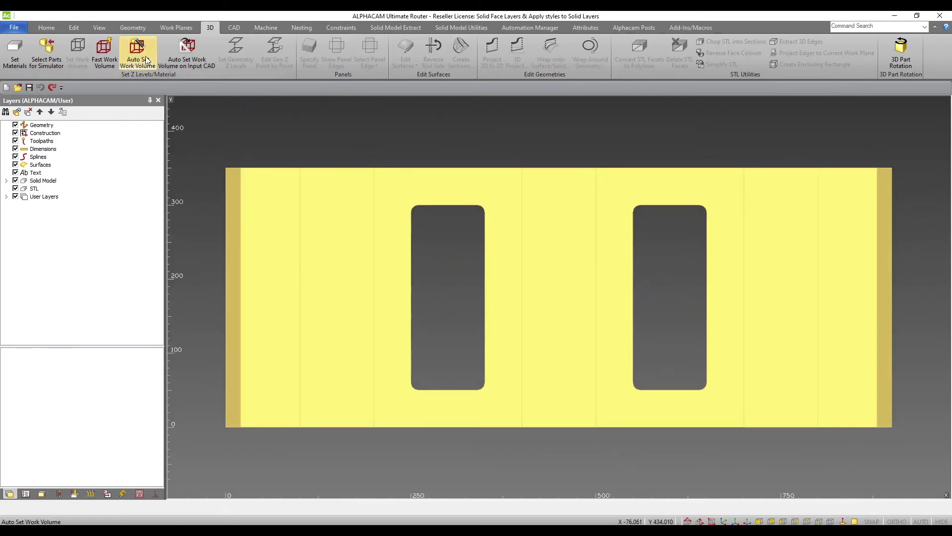
pyautogui.click(131, 28)
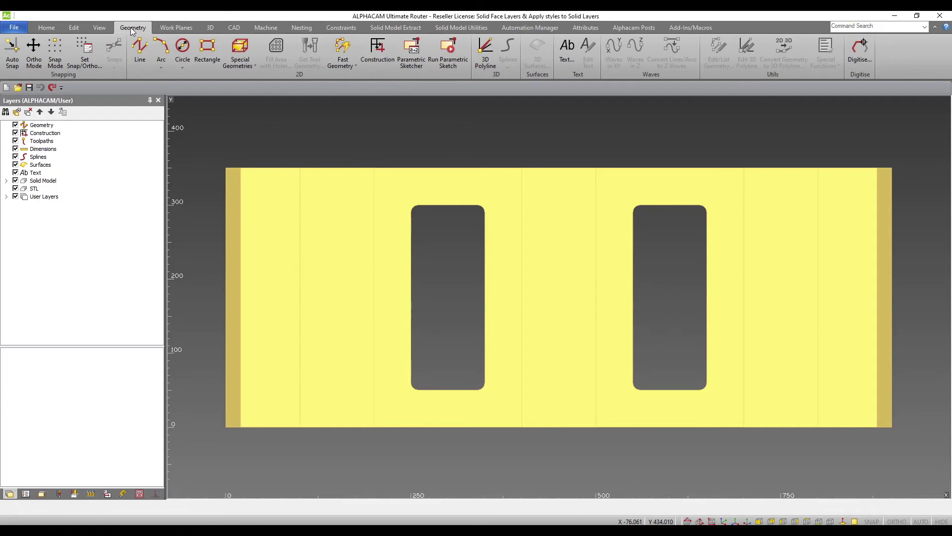
pyautogui.click(216, 53)
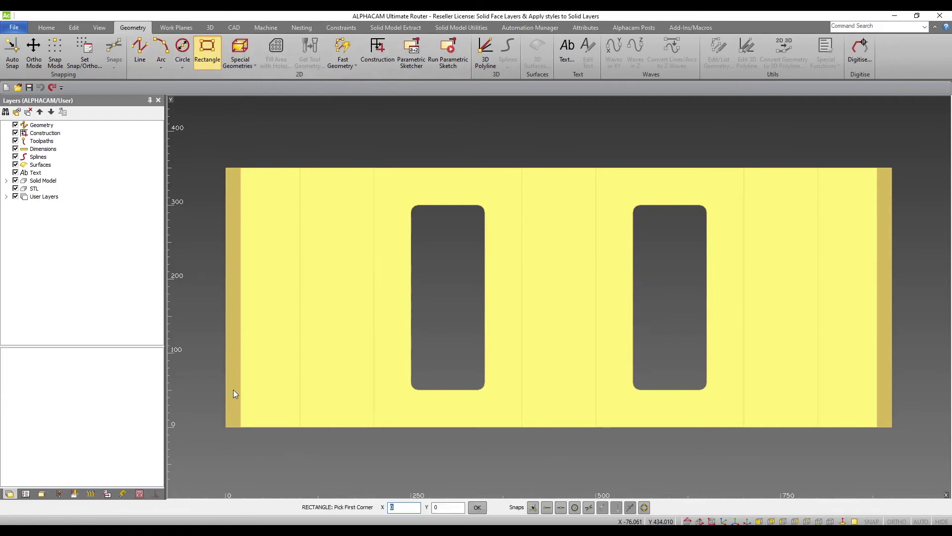
pyautogui.click(225, 428)
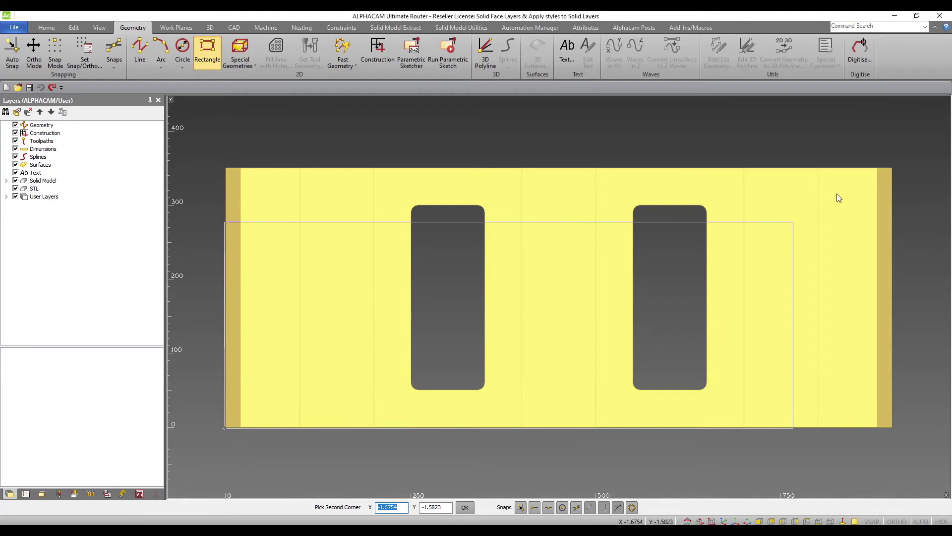
pyautogui.click(894, 166)
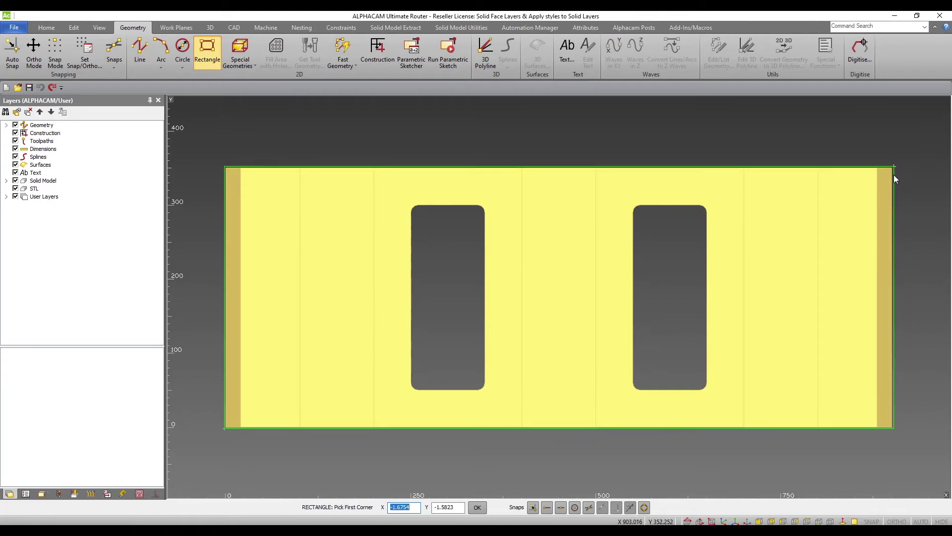
pyautogui.rightClick(529, 300)
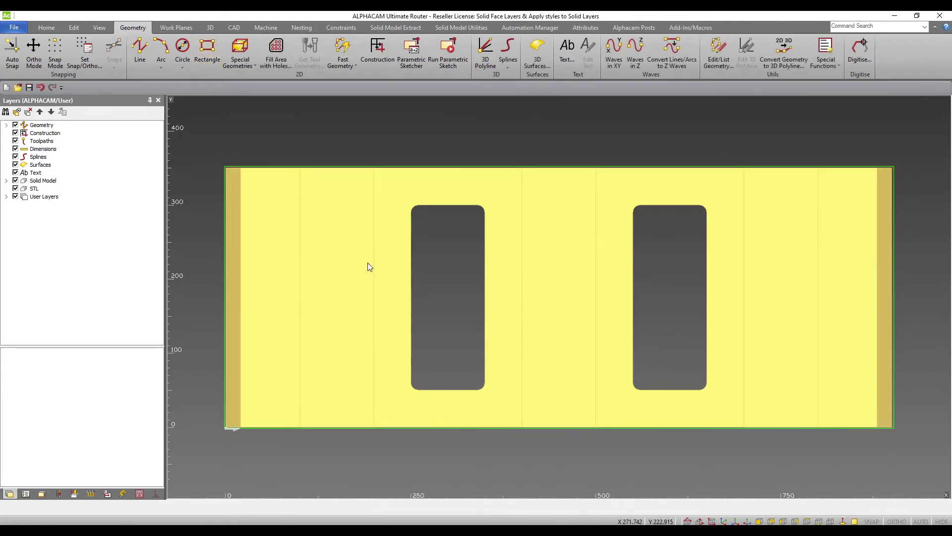
# With the solid model hidden, set the rectangle as main material with top Z 20, bottom Z 0 and XY stock 10; show the solid in isometric view.
pyautogui.click(15, 181)
pyautogui.click(210, 28)
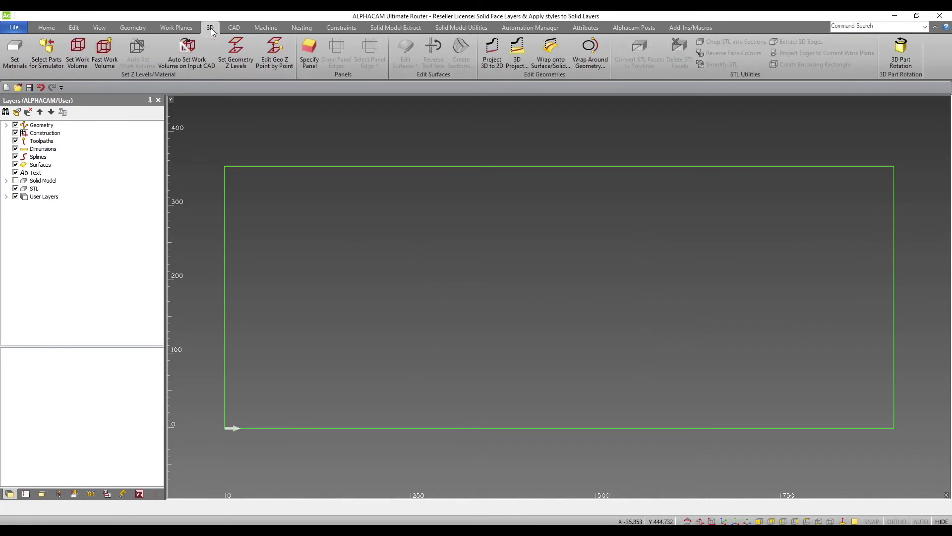
pyautogui.click(16, 59)
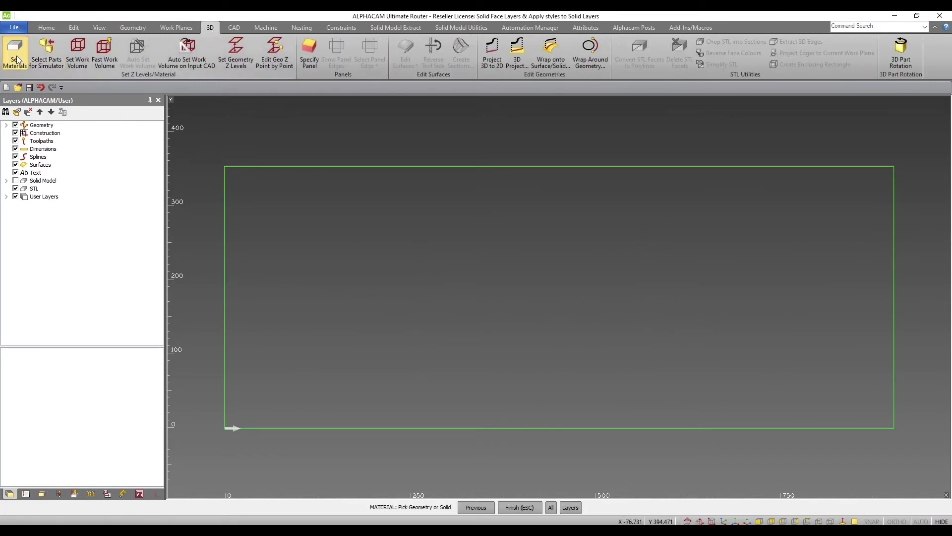
pyautogui.click(225, 276)
pyautogui.rightClick(376, 324)
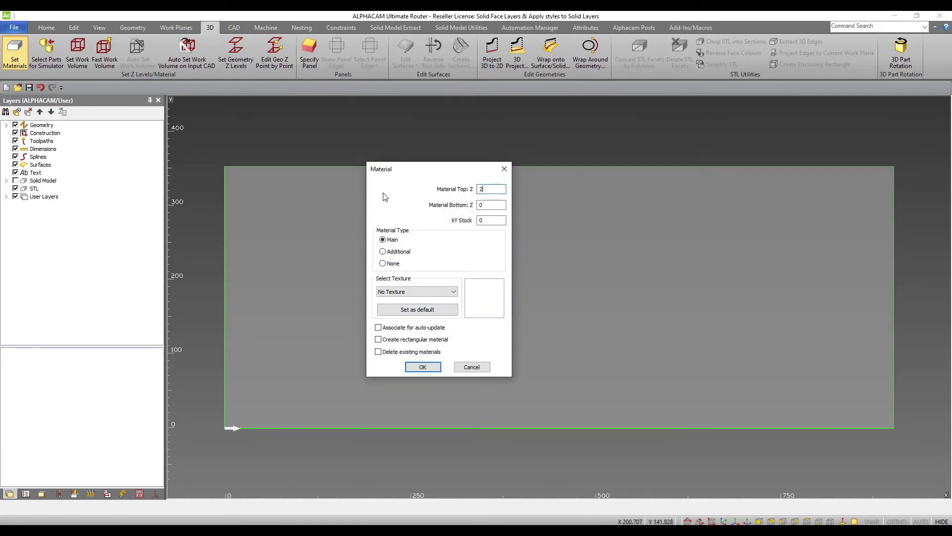
pyautogui.press('Tab')
pyautogui.write('5')
pyautogui.press('Tab')
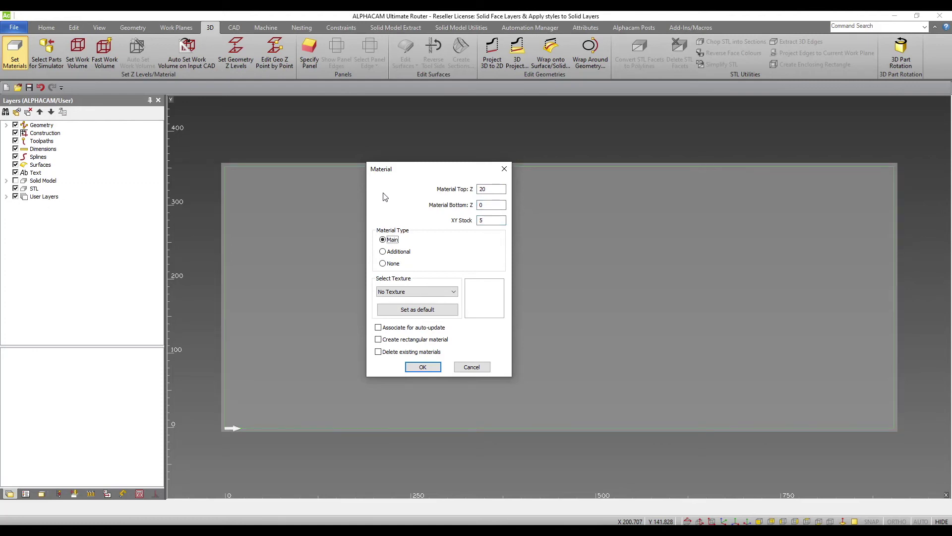
pyautogui.press('Tab')
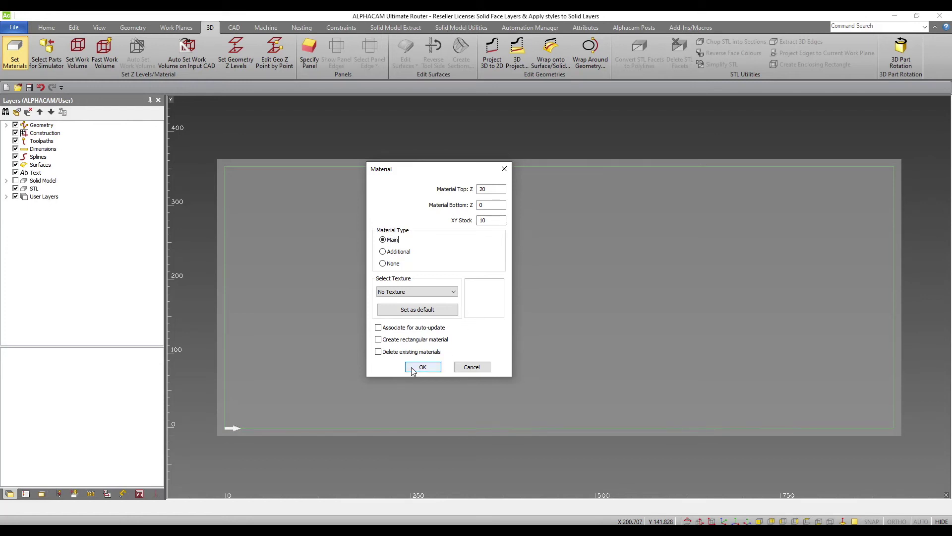
pyautogui.click(438, 366)
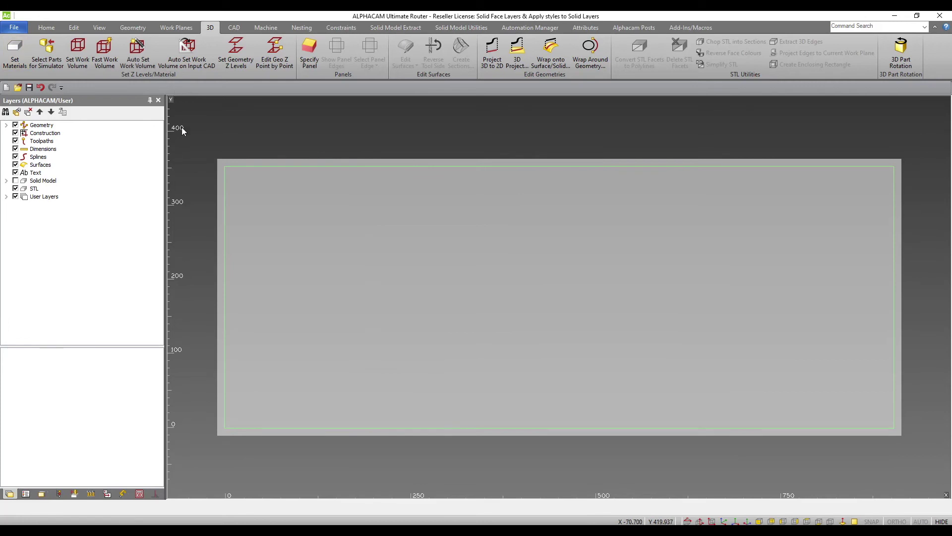
pyautogui.click(724, 521)
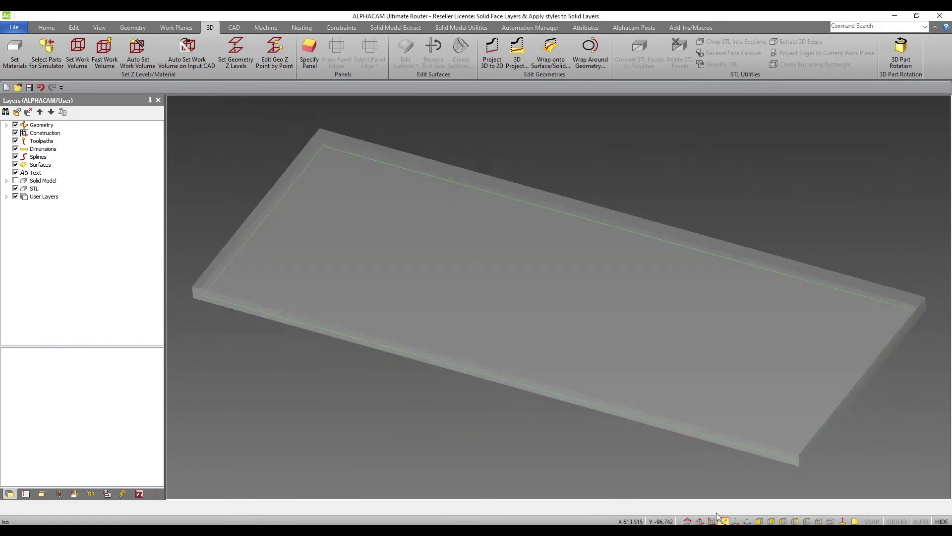
pyautogui.click(15, 180)
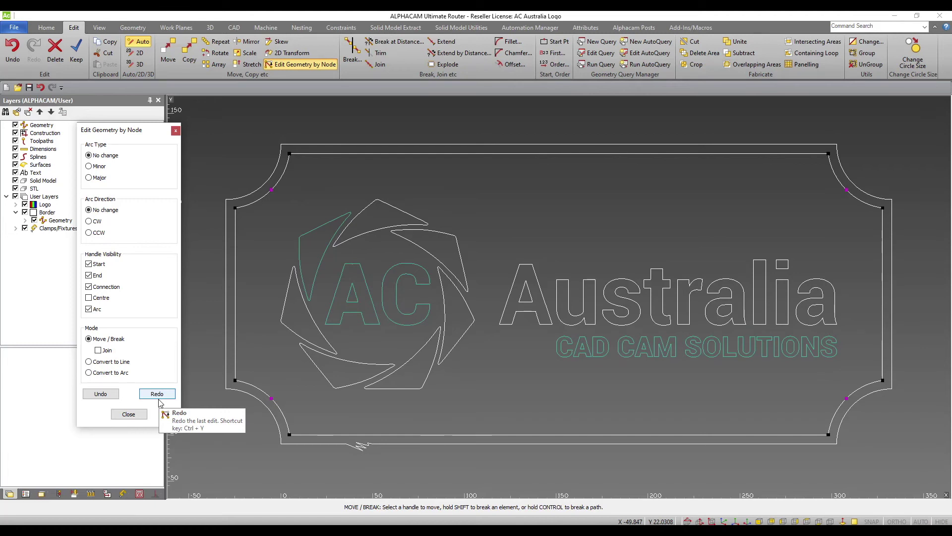
# Restart Edit Geometry by Node on the outer border's lower-left corner arc, break it at its midpoint and bulge both halves slightly outward.
pyautogui.click(129, 414)
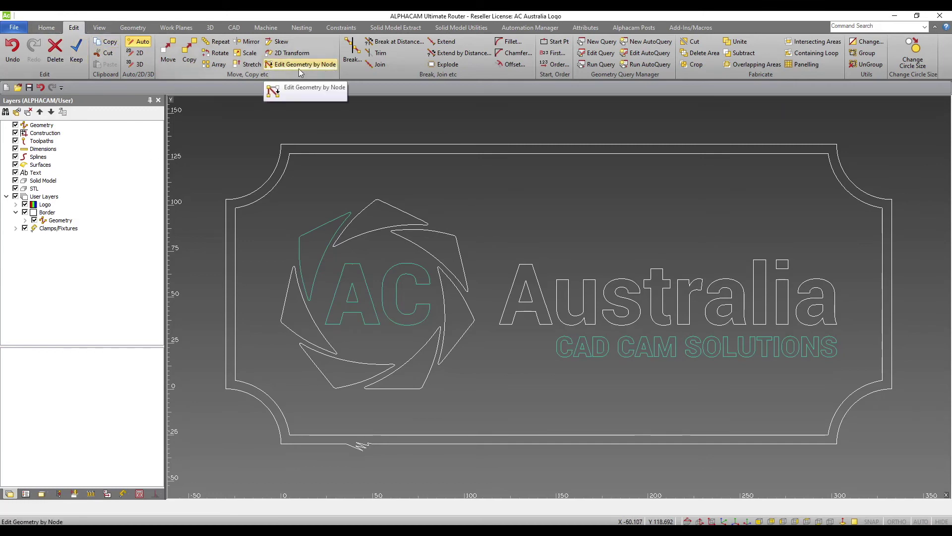
pyautogui.click(280, 72)
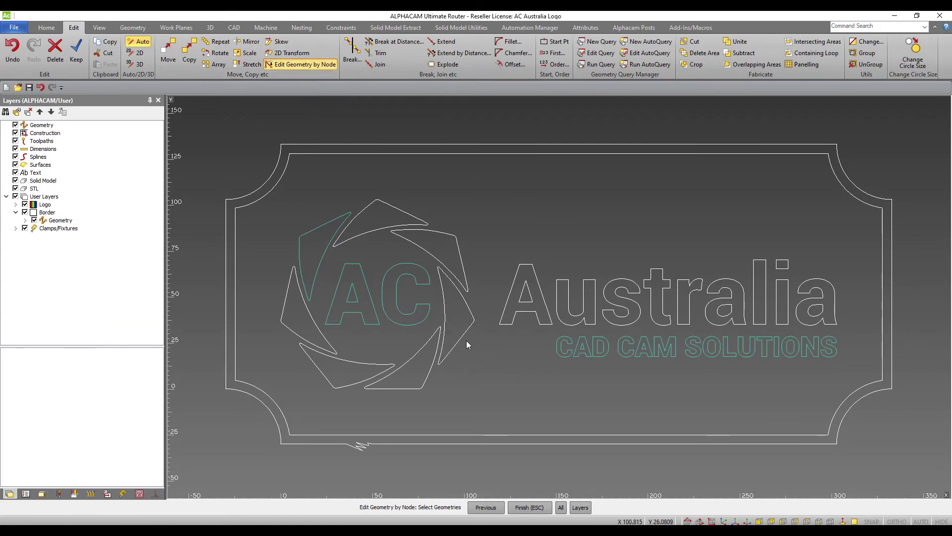
pyautogui.click(257, 399)
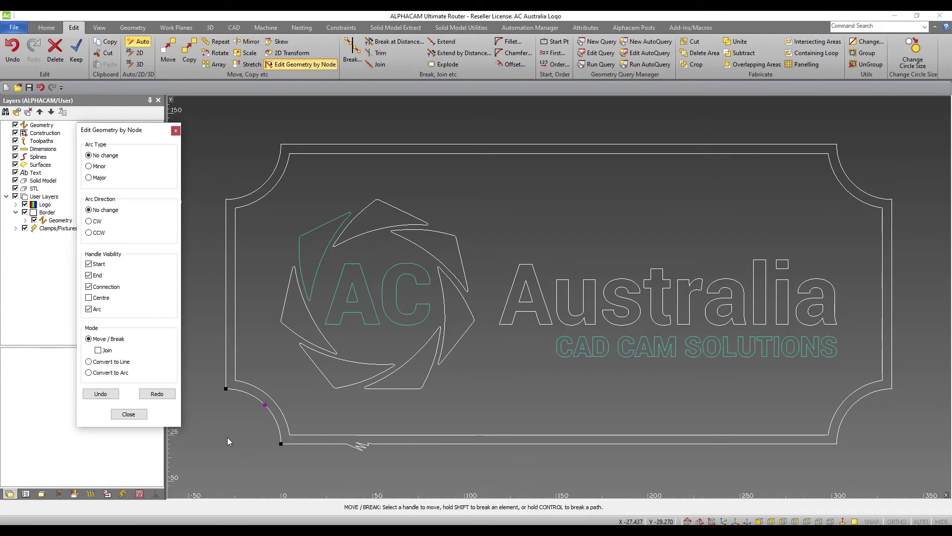
pyautogui.scroll(3, 226, 431)
pyautogui.scroll(1, 225, 430)
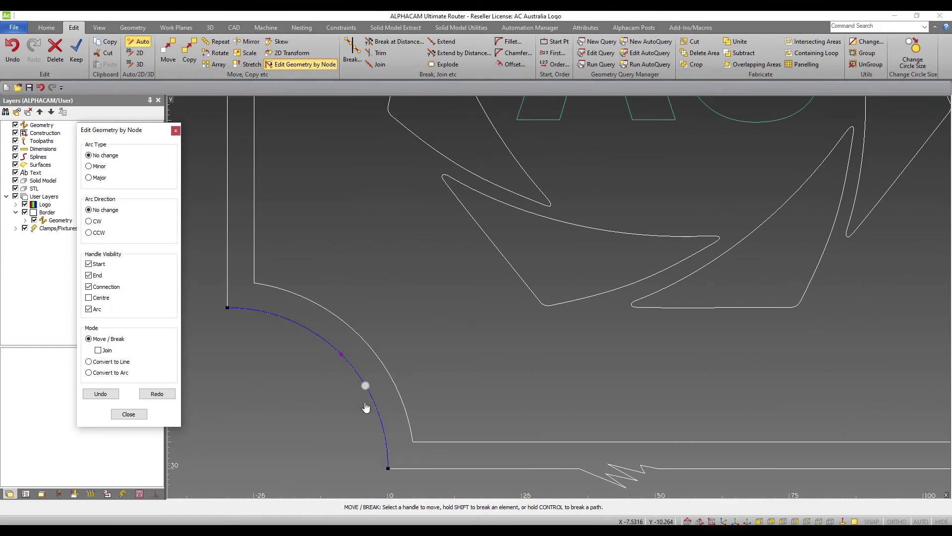
pyautogui.keyDown('shift'); pyautogui.click(339, 356); pyautogui.keyUp('shift')
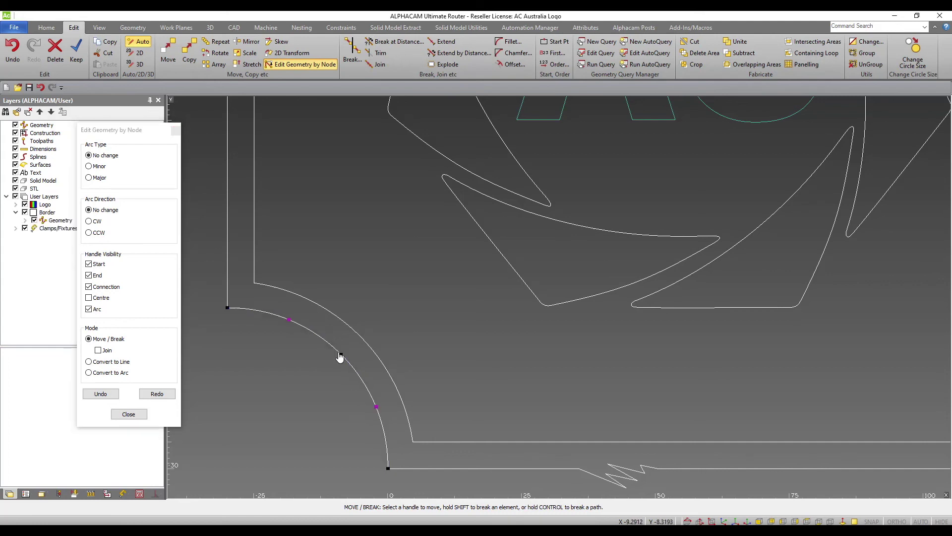
pyautogui.moveTo(289, 321); pyautogui.dragTo(294, 308)
pyautogui.moveTo(377, 406); pyautogui.dragTo(386, 403)
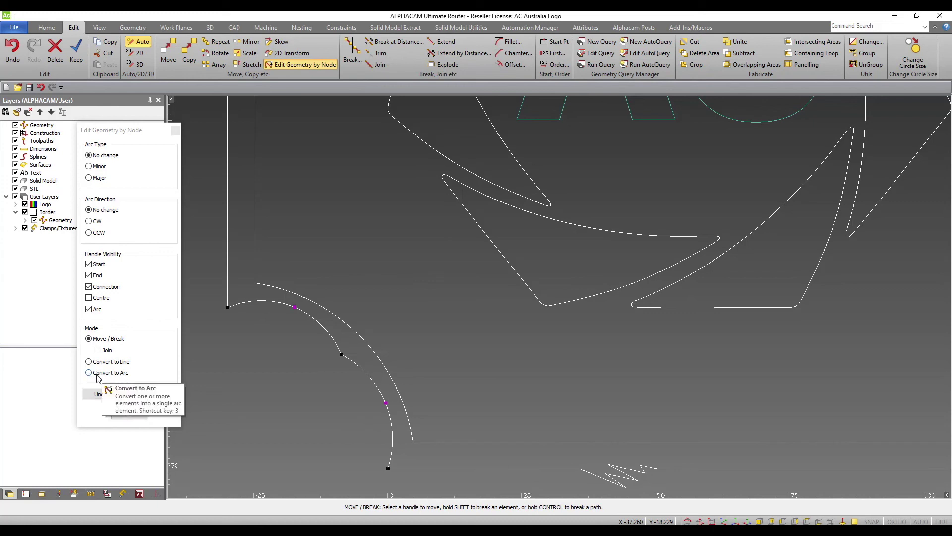
# Convert the two corner arcs of the outer border into a single arc and finish editing that corner.
pyautogui.click(89, 372)
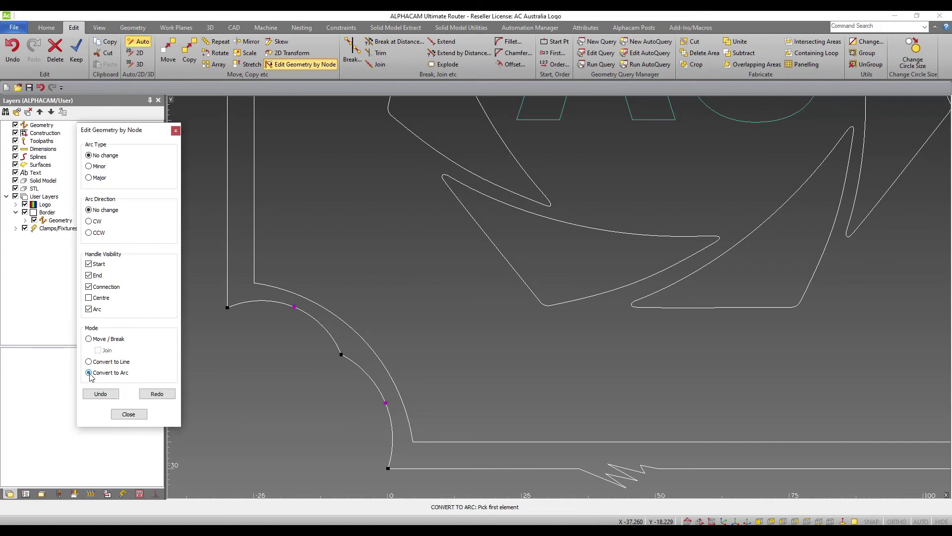
pyautogui.click(267, 306)
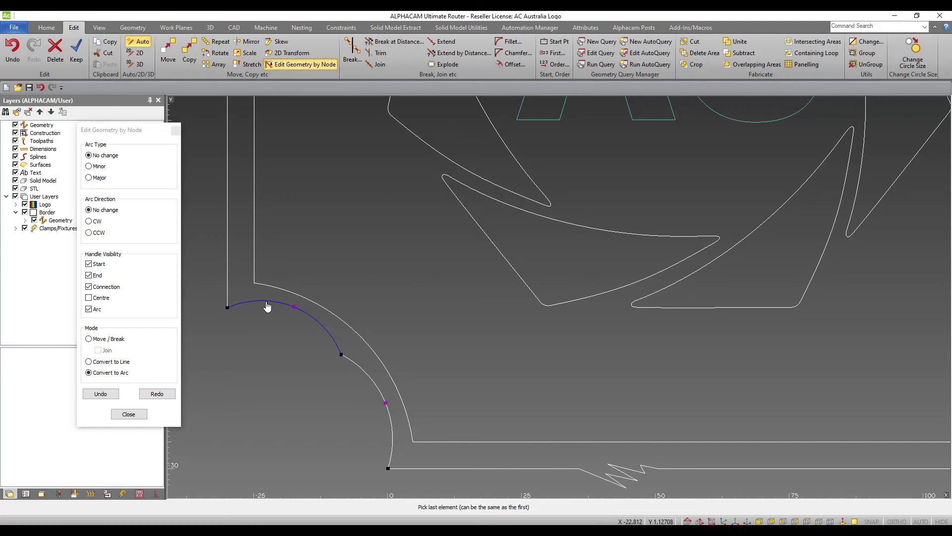
pyautogui.click(362, 382)
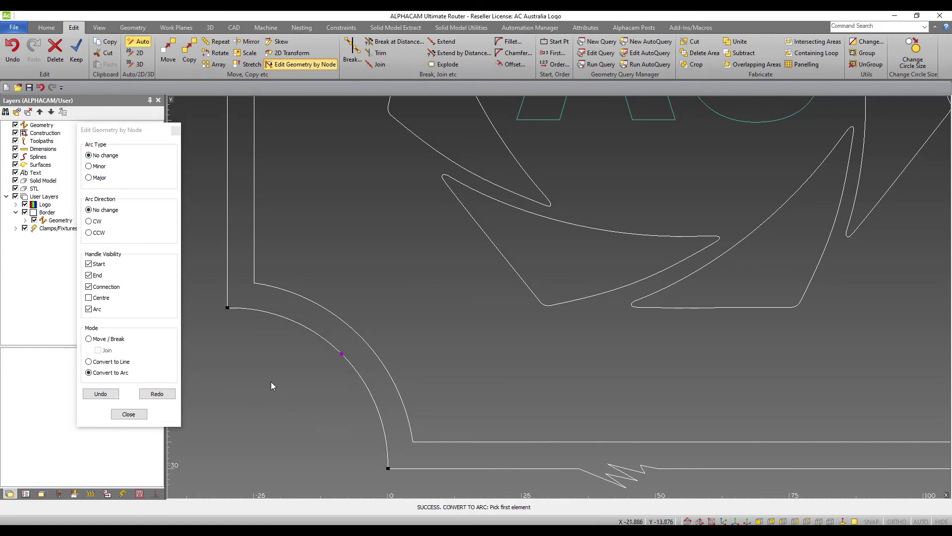
pyautogui.press('Escape')
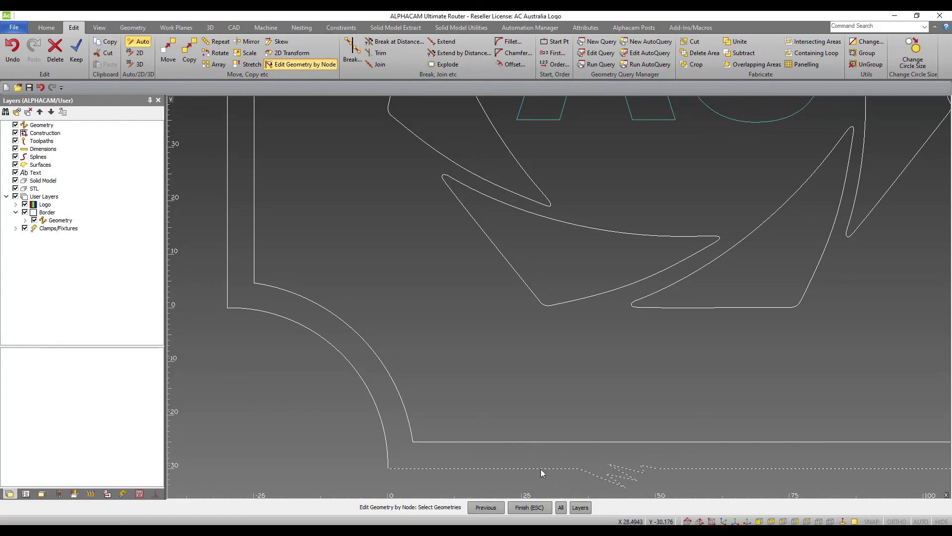
# Convert the jagged section of the outer border's lower edge to a line, picking the straight segment before it as the first element.
pyautogui.click(518, 467)
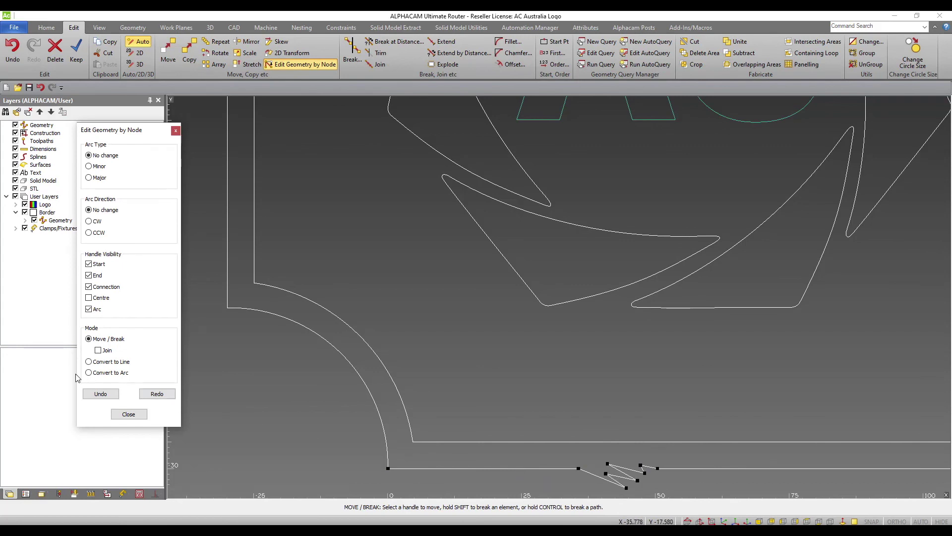
pyautogui.click(89, 361)
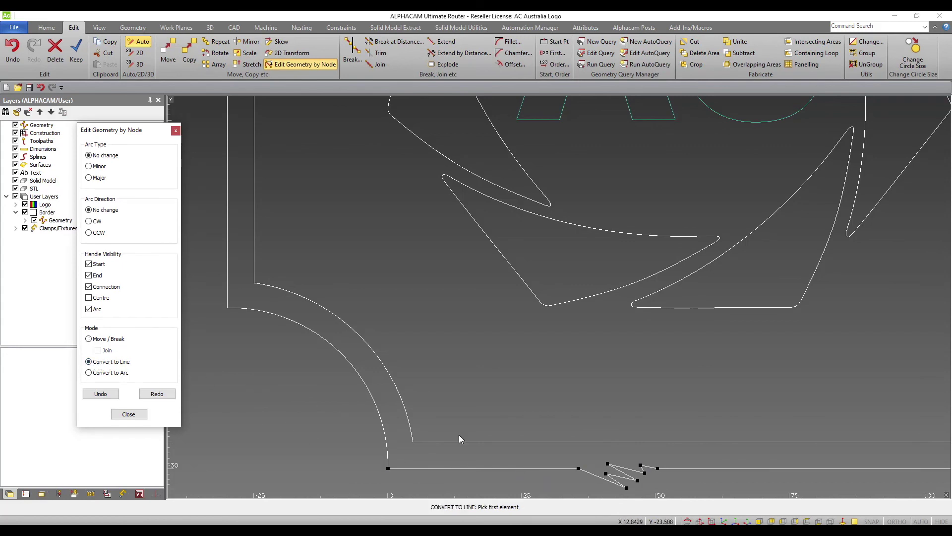
pyautogui.click(488, 474)
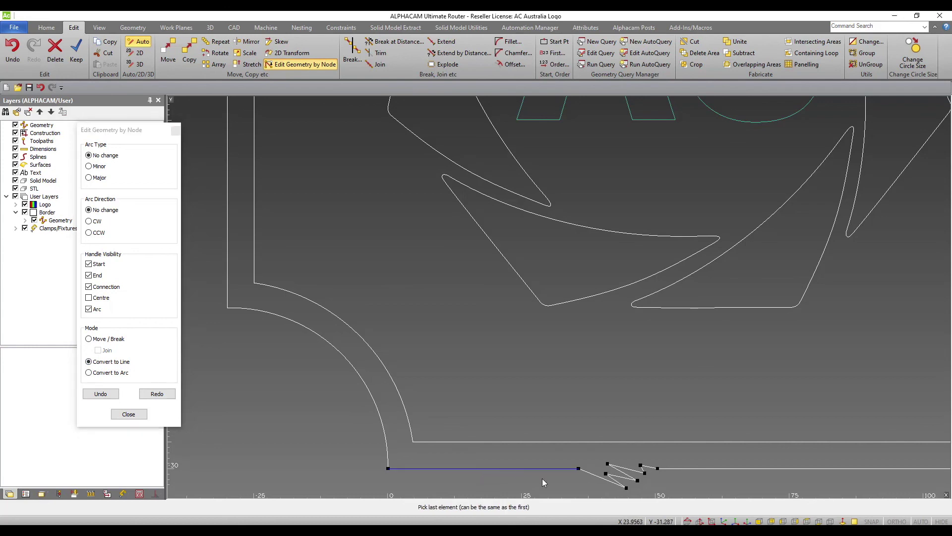